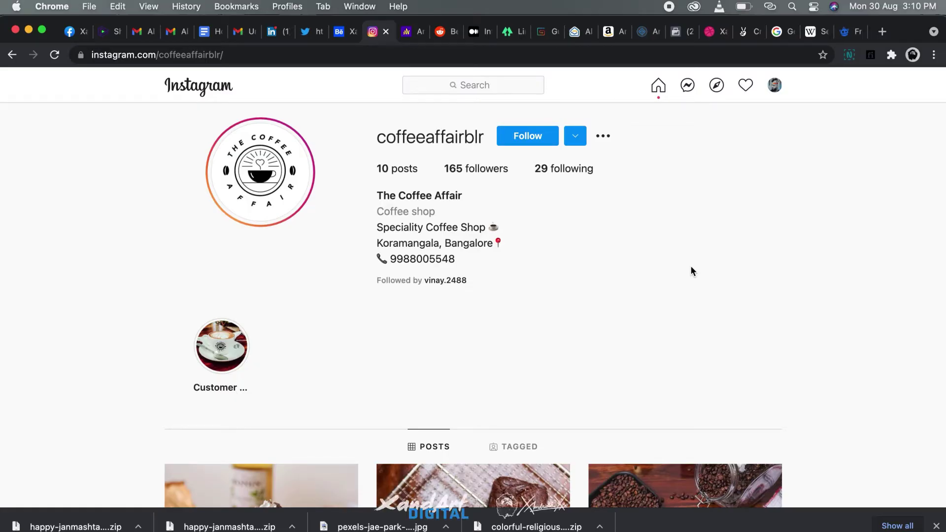
- Capture a 349 x 346 area around the Coffee Affair logo with Nimbus and save it as PNG
{"action": "left_click", "coordinate": [847, 56]}
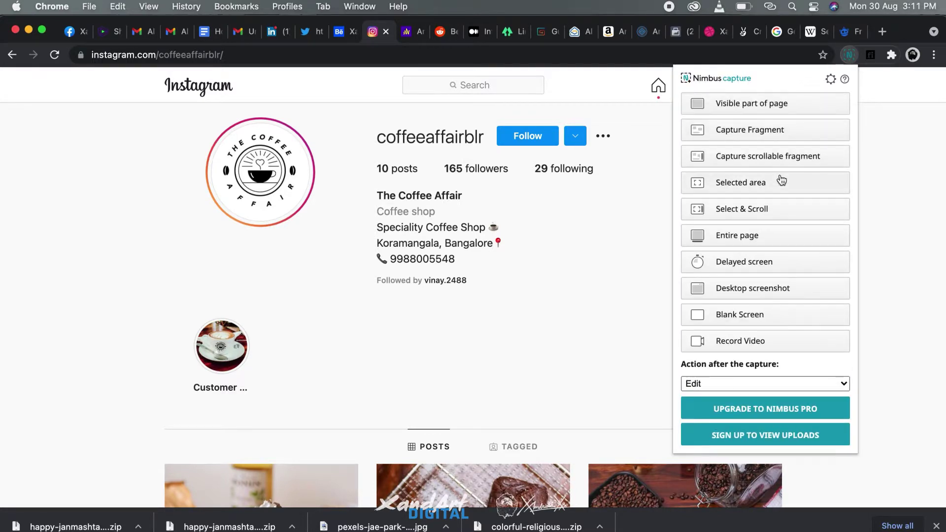
{"action": "left_click", "coordinate": [782, 181]}
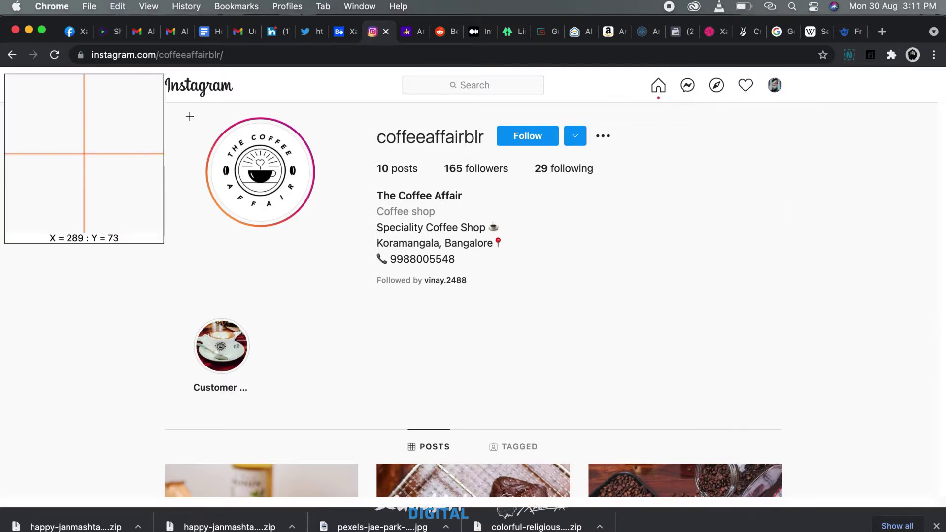
{"action": "left_click_drag", "start_coordinate": [200, 113], "coordinate": [317, 228]}
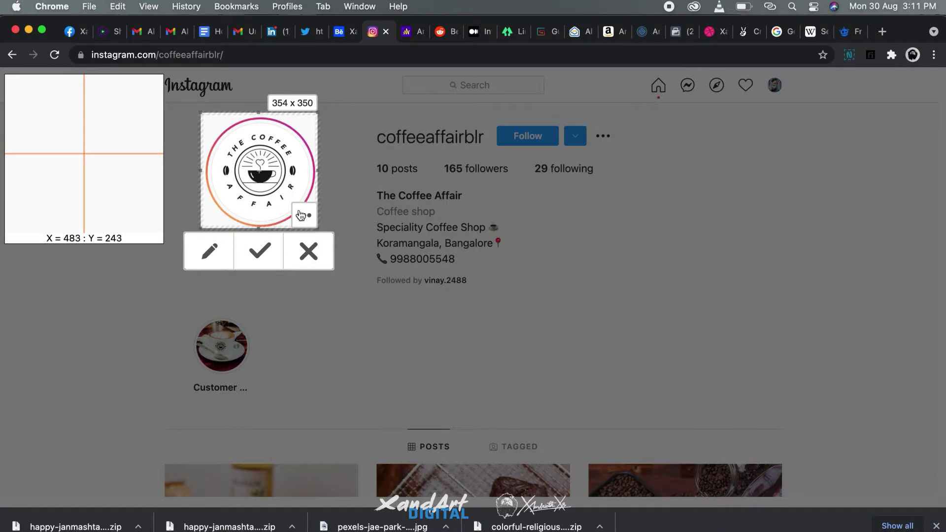
{"action": "left_click_drag", "start_coordinate": [201, 115], "coordinate": [259, 114]}
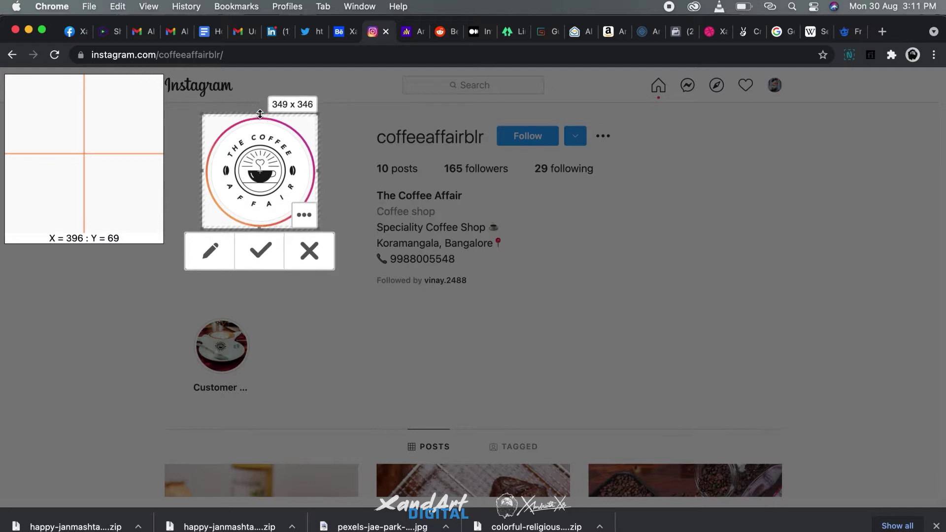
{"action": "left_click", "coordinate": [259, 250]}
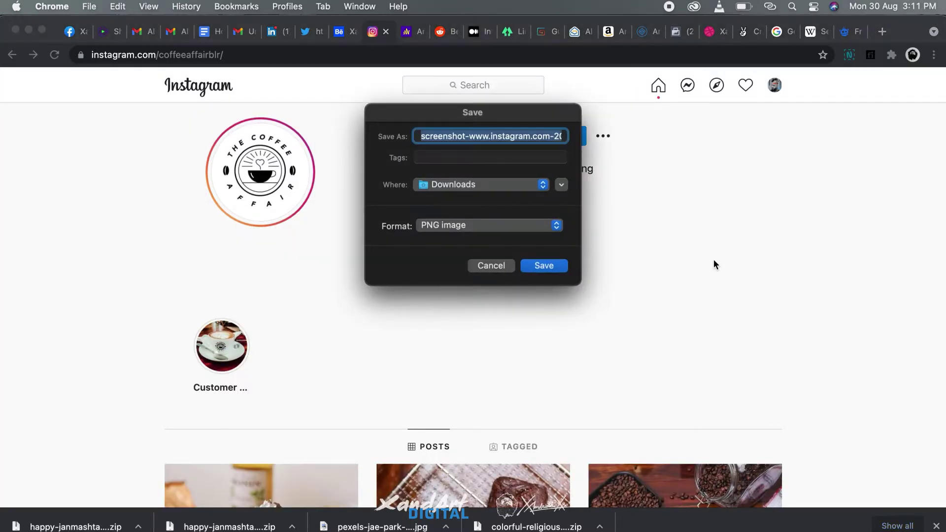
{"action": "left_click", "coordinate": [544, 265]}
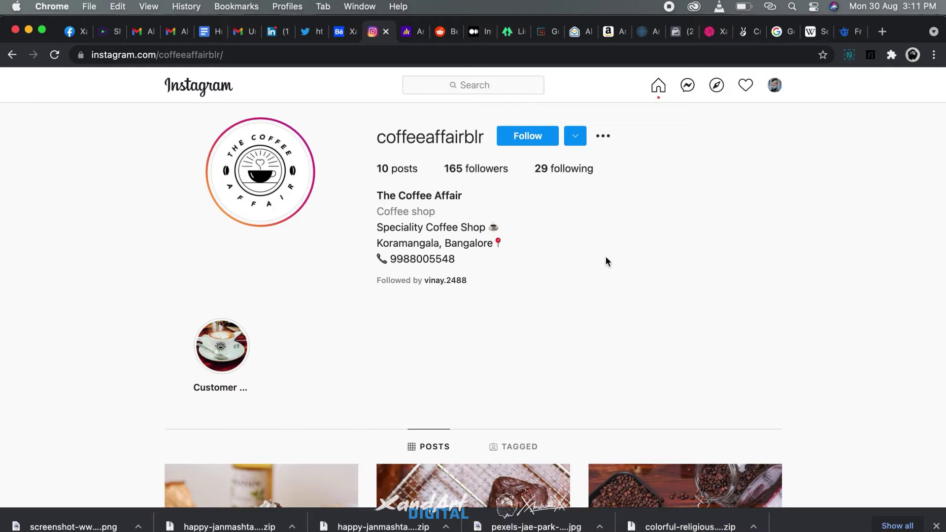
- Open the logo screenshot PNG from Downloads with Adobe Photoshop 2021
{"action": "key", "text": "super+Tab"}
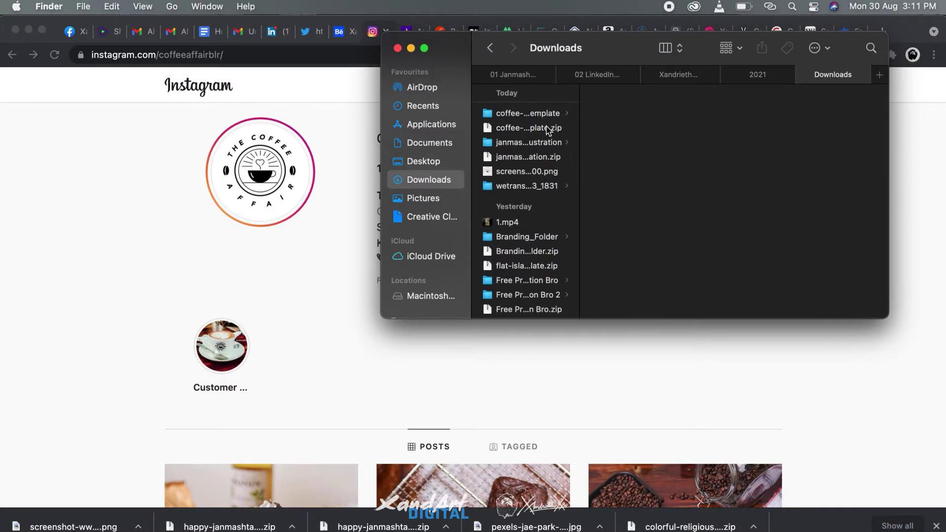
{"action": "left_click", "coordinate": [556, 172]}
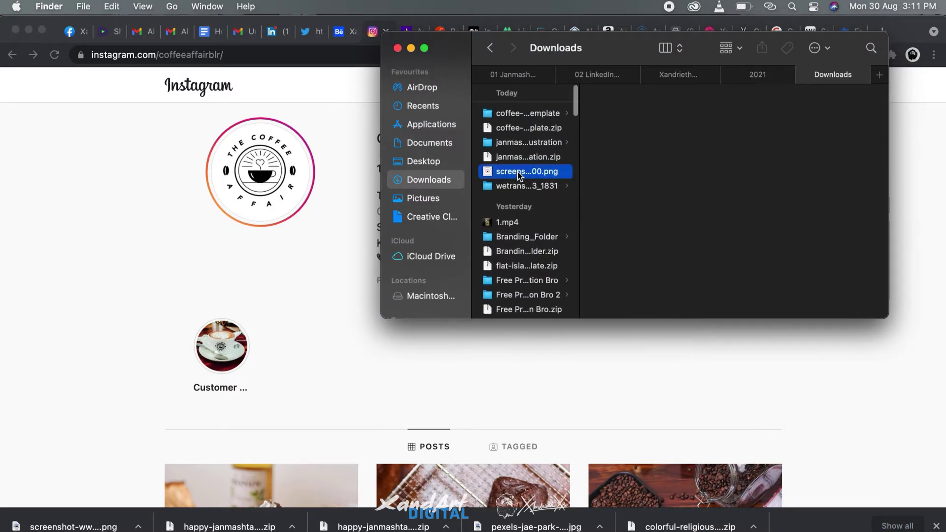
{"action": "right_click", "coordinate": [561, 176]}
{"action": "mouse_move", "coordinate": [577, 196]}
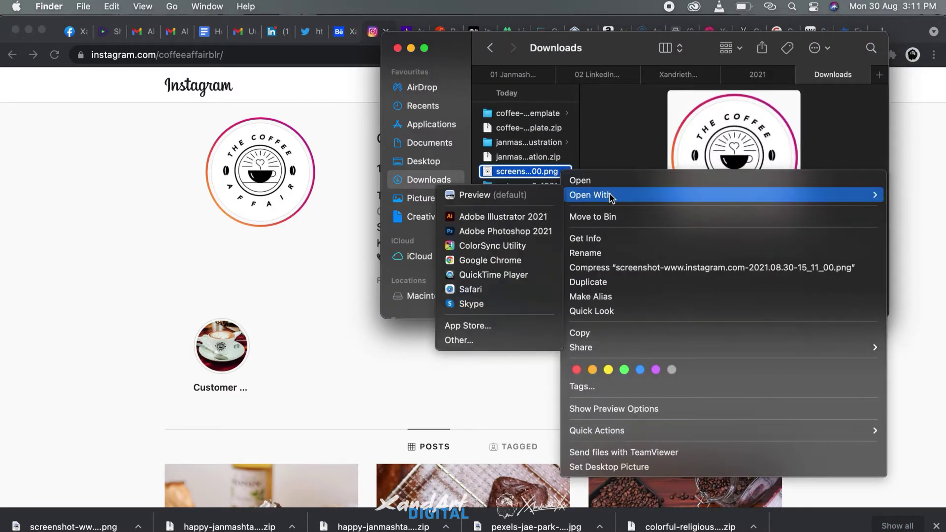
{"action": "left_click", "coordinate": [541, 232]}
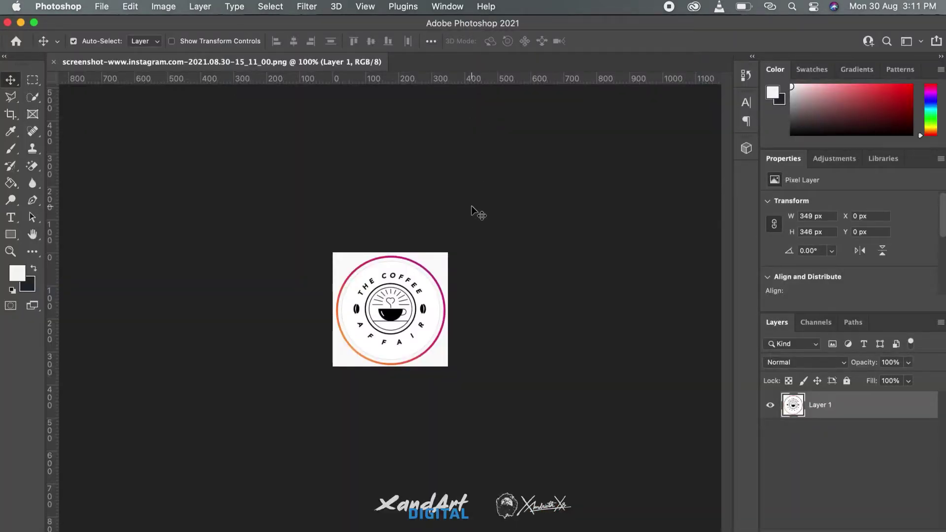
- Fit the logo to the window, then zoom in and out to inspect its blurry edges
{"action": "key", "text": "super+0"}
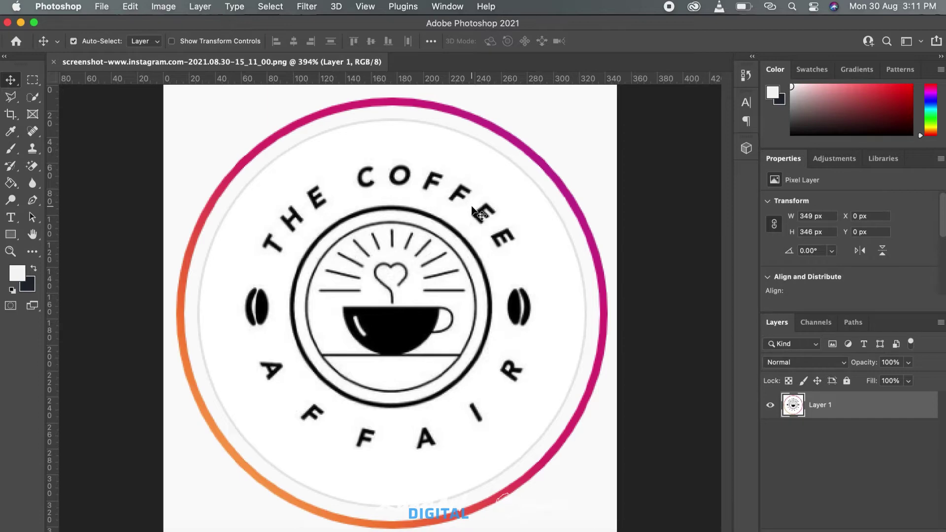
{"action": "scroll", "coordinate": [473, 212], "scroll_direction": "up", "scroll_amount": 2}
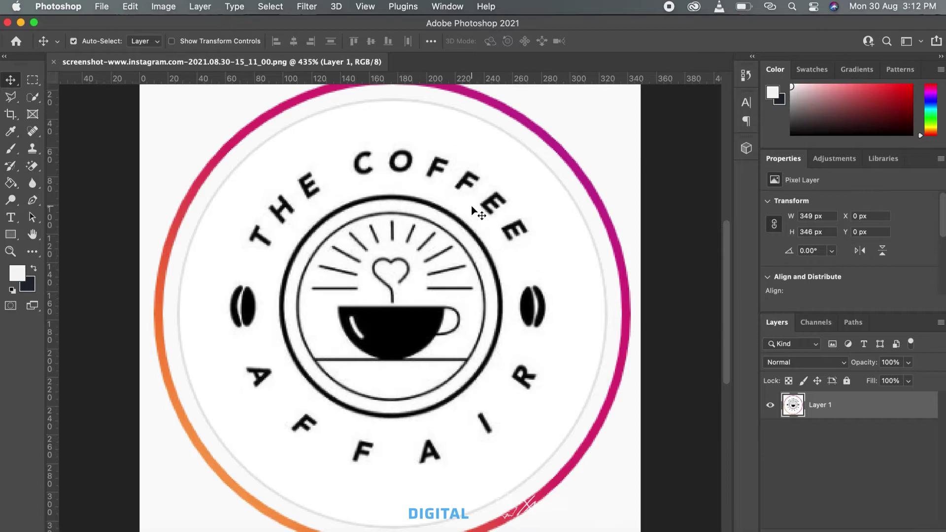
{"action": "scroll", "coordinate": [475, 212], "scroll_direction": "up", "scroll_amount": 2}
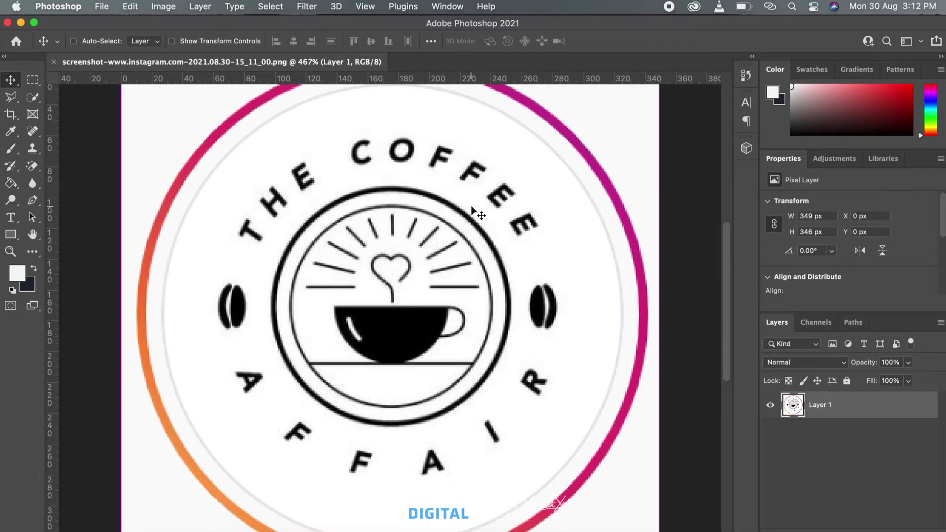
{"action": "scroll", "coordinate": [476, 212], "scroll_direction": "down", "scroll_amount": 2}
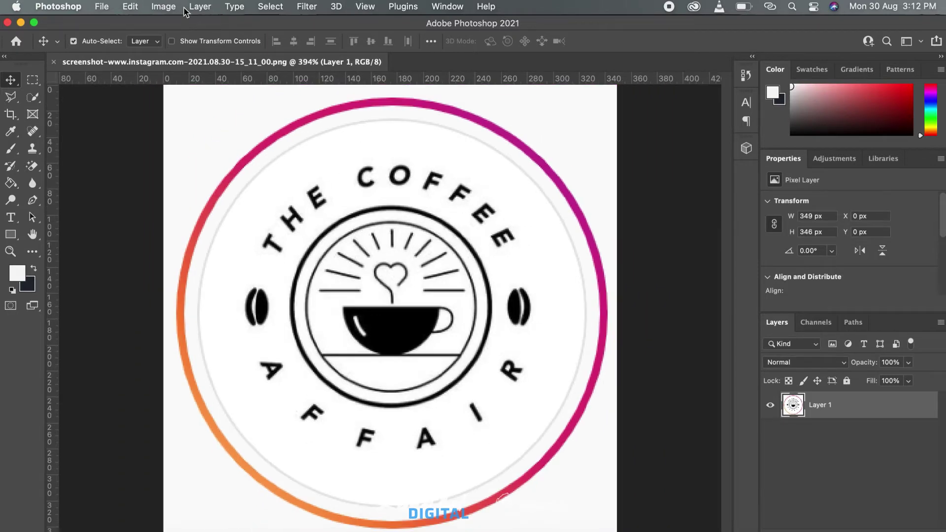
- Resize the image to 1920 px wide at 300 ppi with Preserve Details 2.0 resampling
{"action": "left_click", "coordinate": [164, 6]}
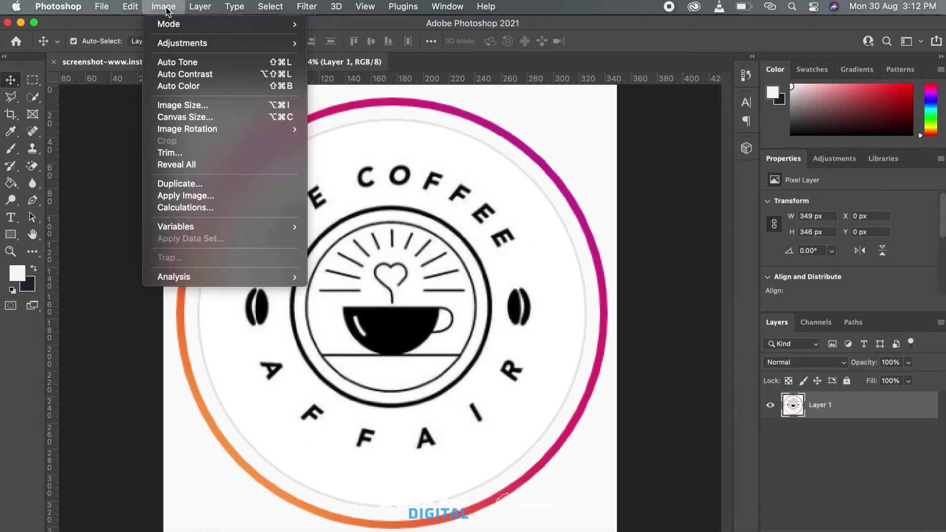
{"action": "left_click", "coordinate": [250, 110]}
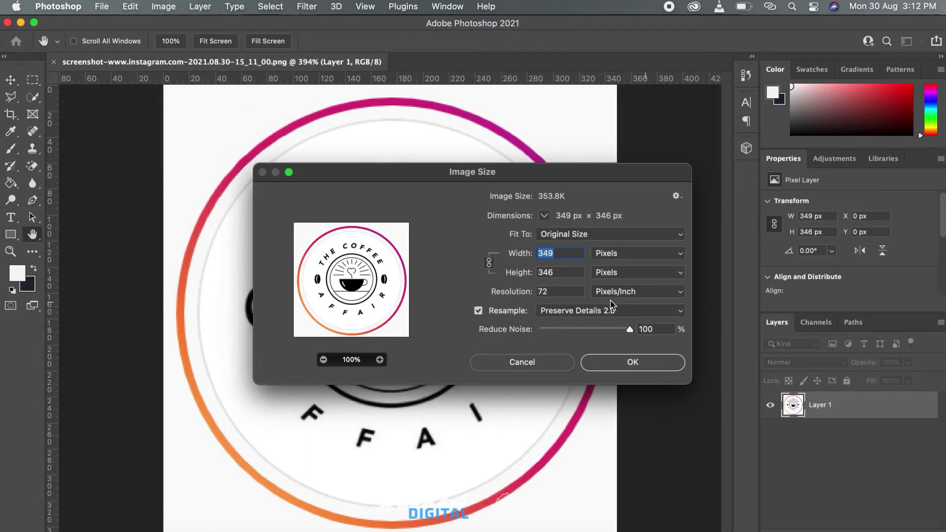
{"action": "double_click", "coordinate": [561, 292]}
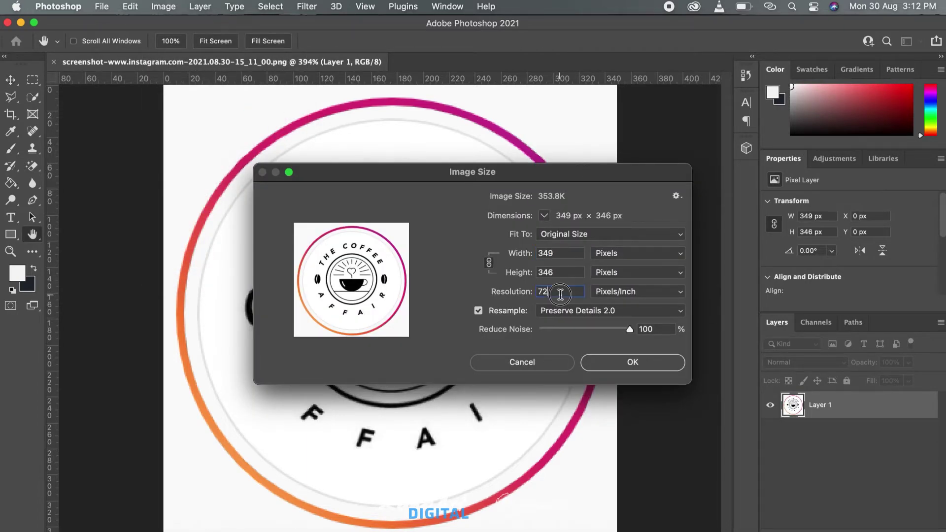
{"action": "type", "text": "3"}
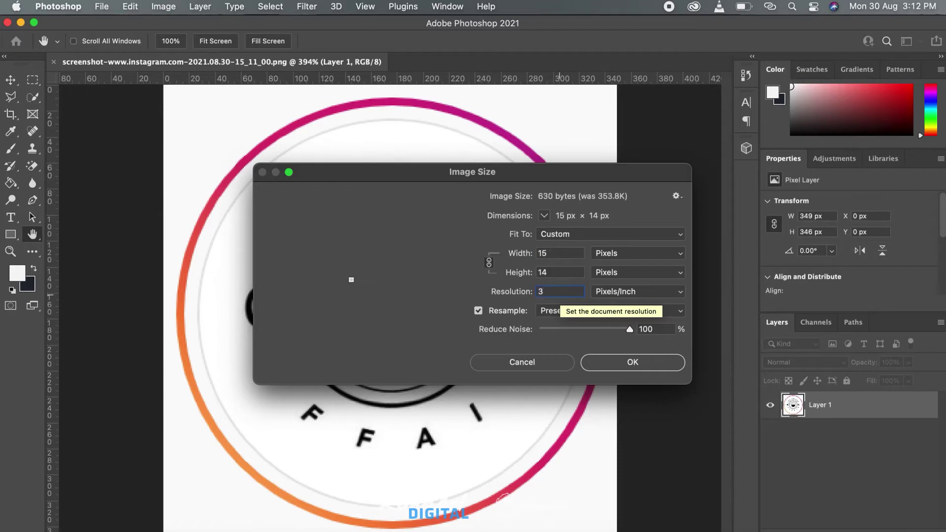
{"action": "type", "text": "00"}
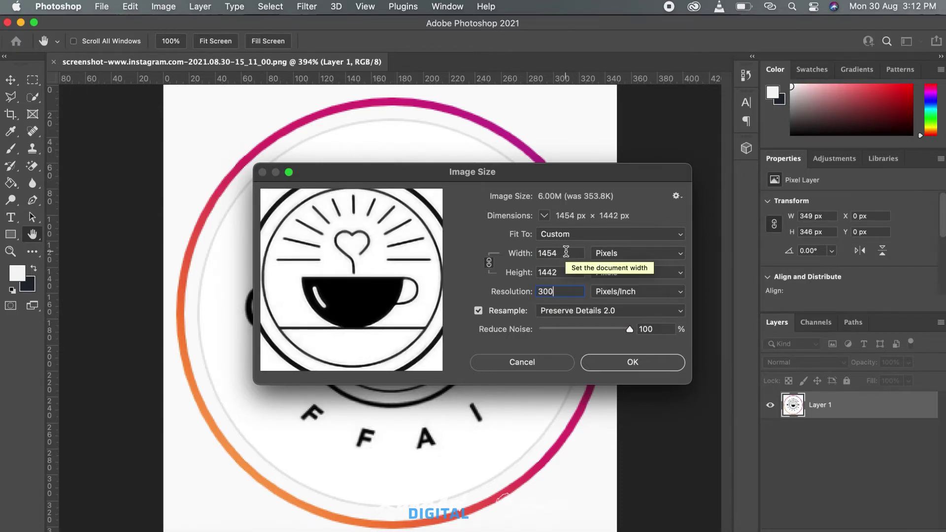
{"action": "double_click", "coordinate": [566, 251]}
{"action": "left_click", "coordinate": [680, 315]}
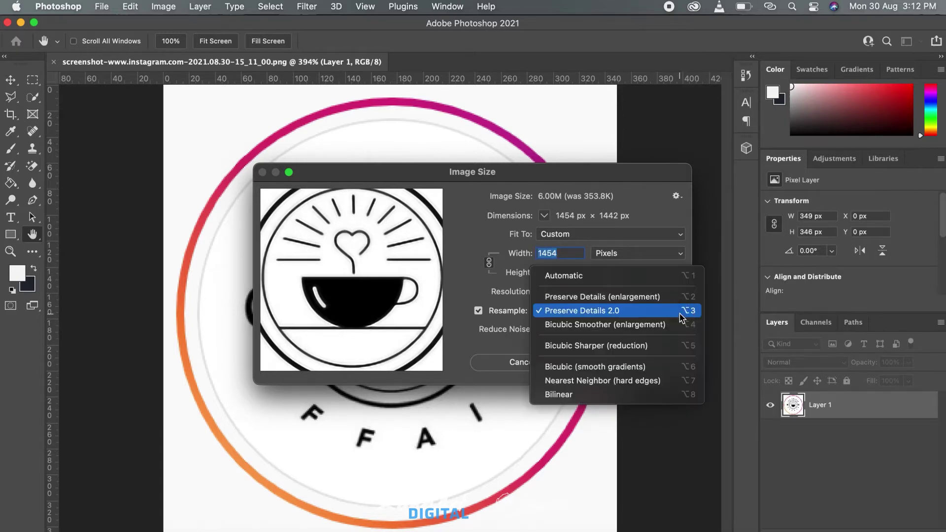
{"action": "left_click", "coordinate": [641, 311]}
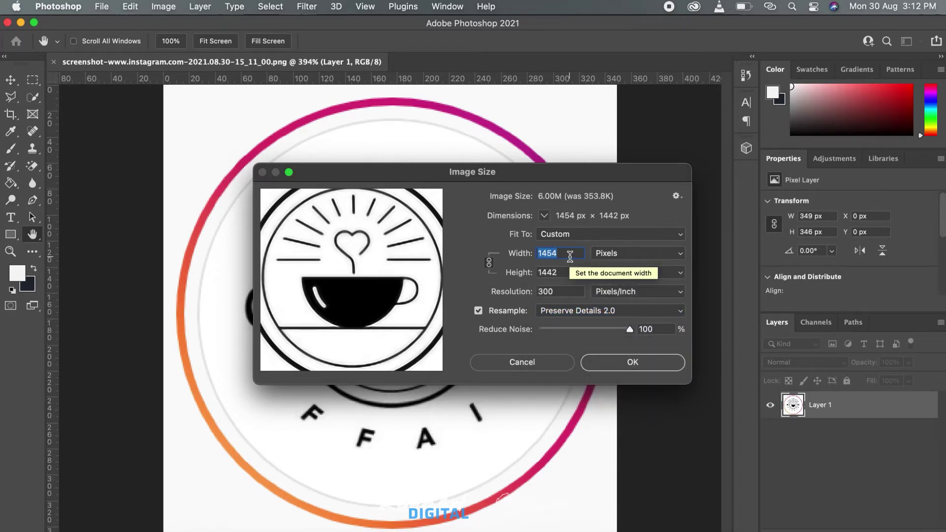
{"action": "type", "text": "1920"}
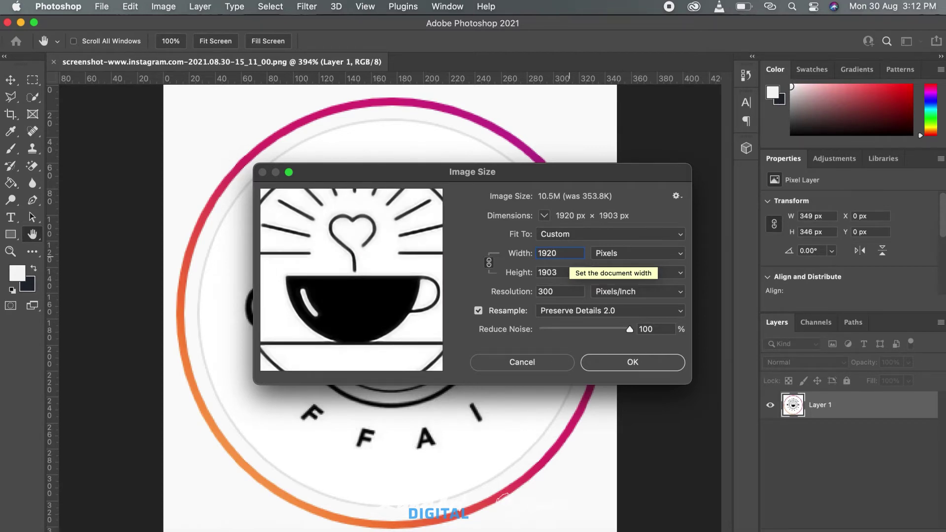
{"action": "left_click", "coordinate": [620, 365]}
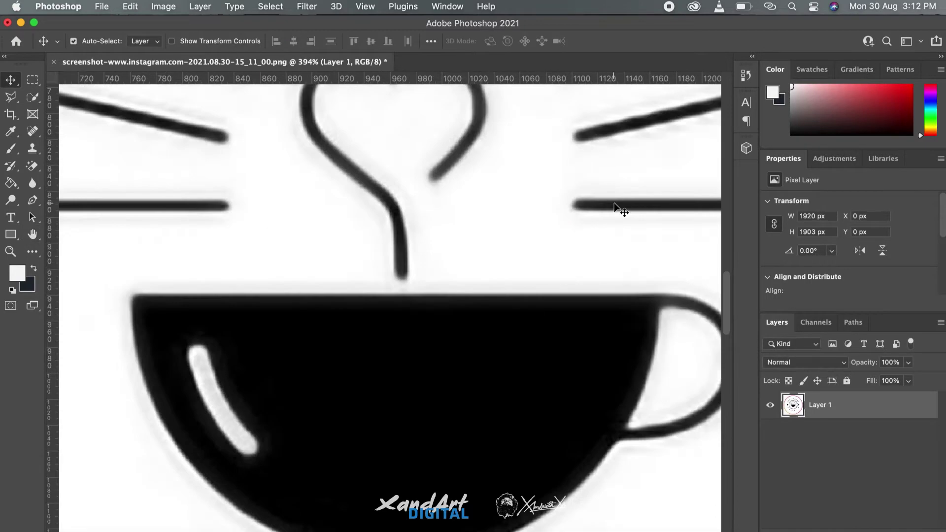
- Magic-erase the white background inside and outside the ring plus the top-left and top-right pink arcs
{"action": "key", "text": "super+0"}
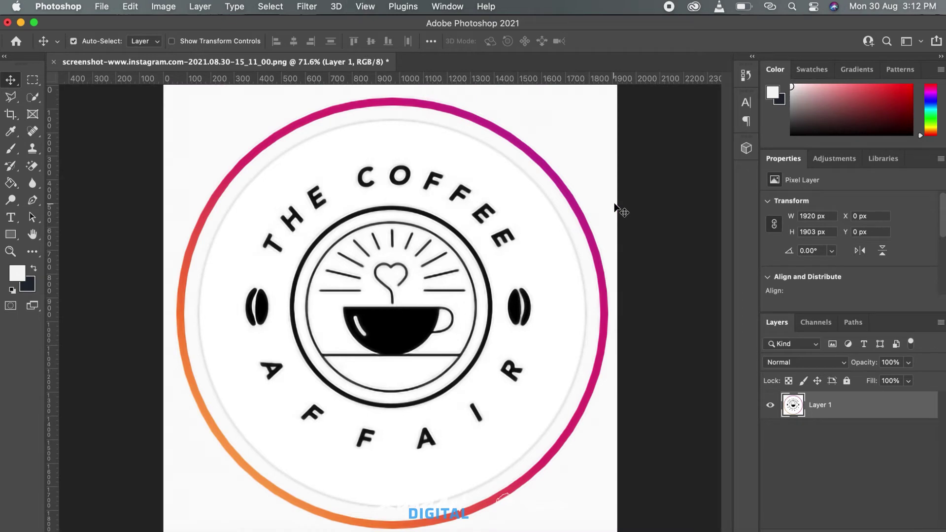
{"action": "key", "text": "e"}
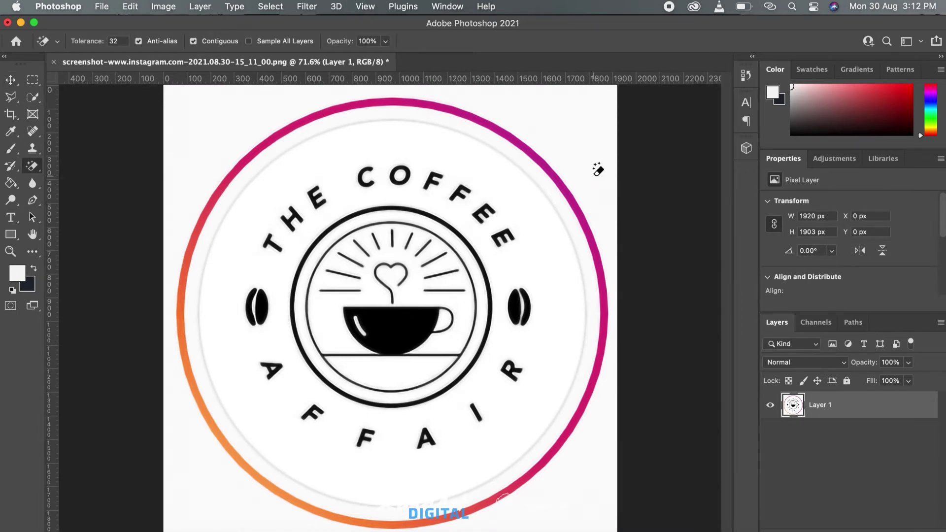
{"action": "left_click", "coordinate": [594, 170]}
{"action": "left_click", "coordinate": [537, 212]}
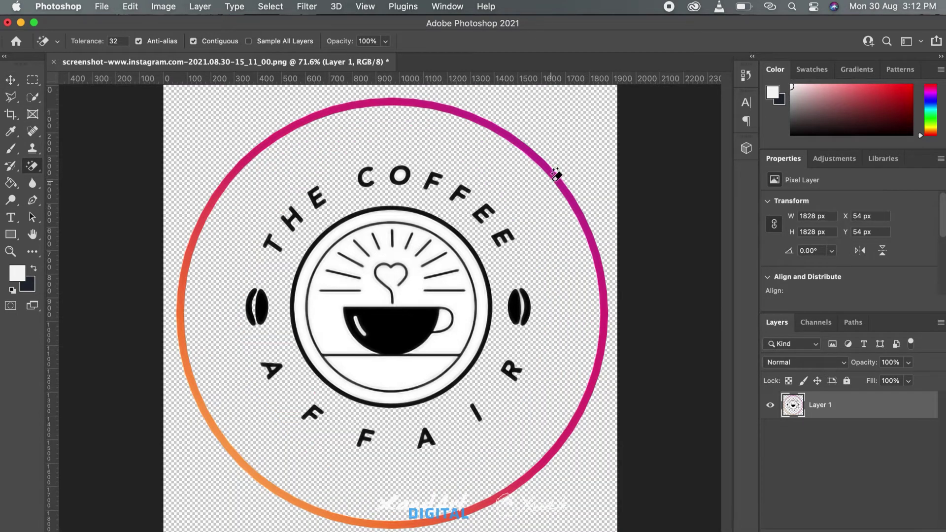
{"action": "left_click", "coordinate": [514, 135]}
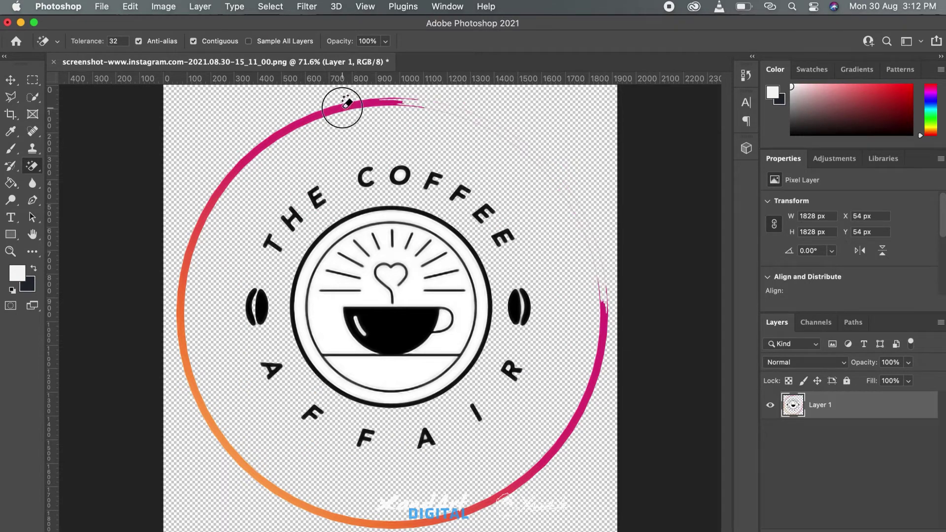
{"action": "left_click", "coordinate": [336, 109]}
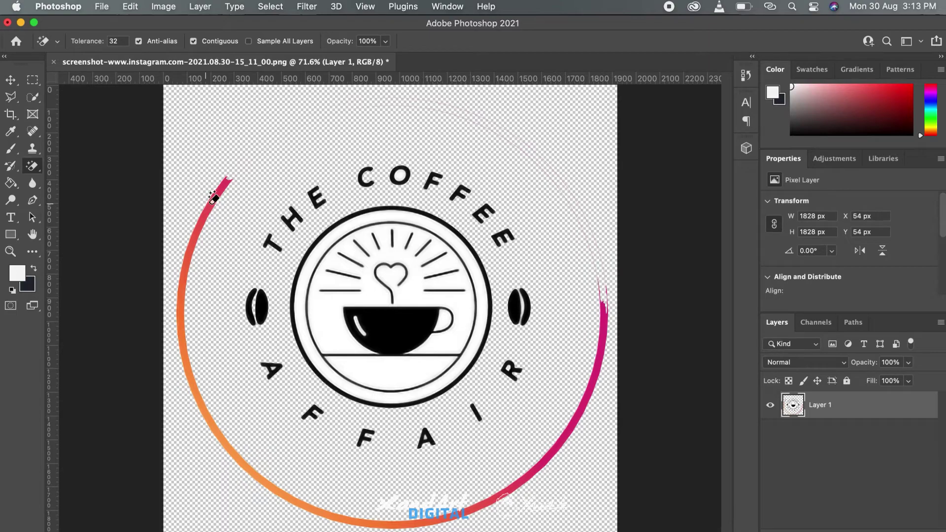
{"action": "key", "text": "super+equal"}
- Erase the white inside the letter O and the strips between the coffee bean halves
{"action": "scroll", "coordinate": [298, 239], "scroll_direction": "up", "scroll_amount": 8}
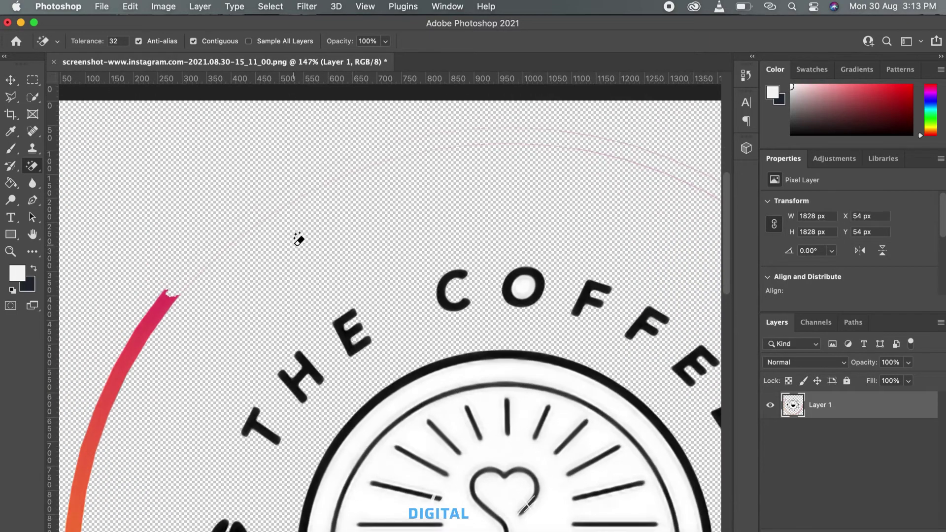
{"action": "scroll", "coordinate": [298, 239], "scroll_direction": "right", "scroll_amount": 5}
{"action": "scroll", "coordinate": [298, 238], "scroll_direction": "up", "scroll_amount": 6}
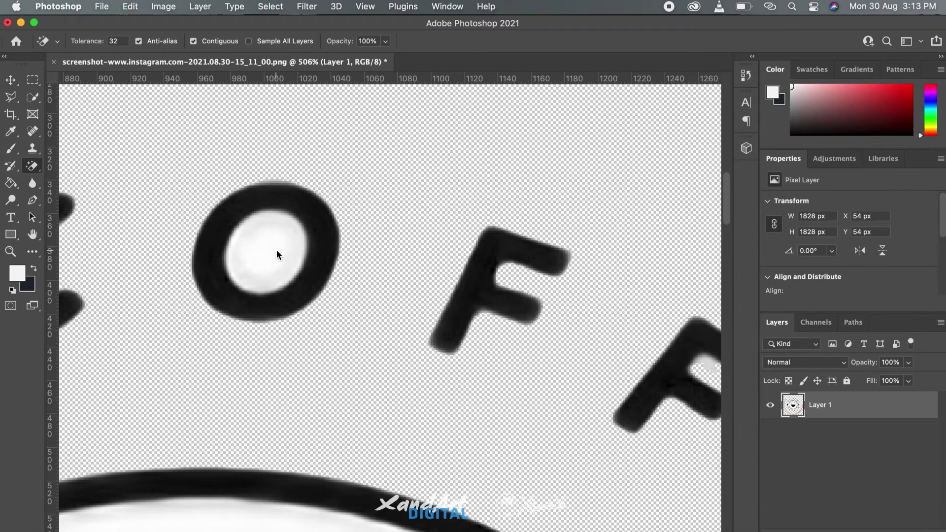
{"action": "left_click", "coordinate": [249, 256]}
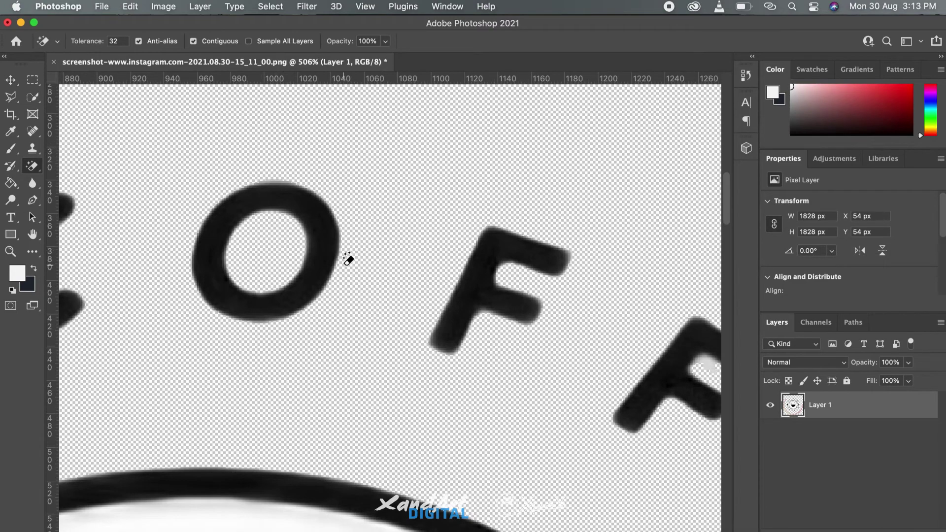
{"action": "scroll", "coordinate": [348, 260], "scroll_direction": "right", "scroll_amount": 5}
{"action": "scroll", "coordinate": [348, 260], "scroll_direction": "up", "scroll_amount": 2}
{"action": "scroll", "coordinate": [348, 259], "scroll_direction": "down", "scroll_amount": 10}
{"action": "scroll", "coordinate": [348, 259], "scroll_direction": "right", "scroll_amount": 7}
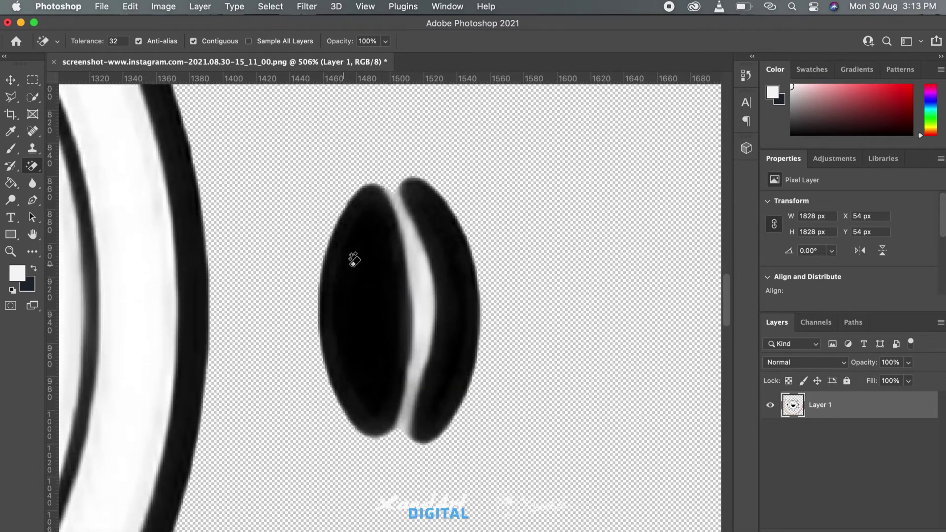
{"action": "left_click", "coordinate": [422, 289]}
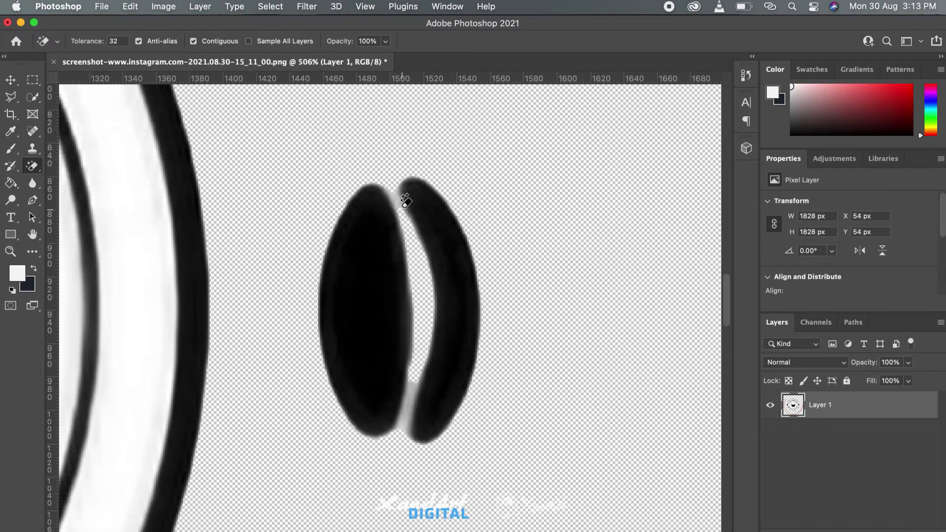
{"action": "left_click", "coordinate": [416, 387]}
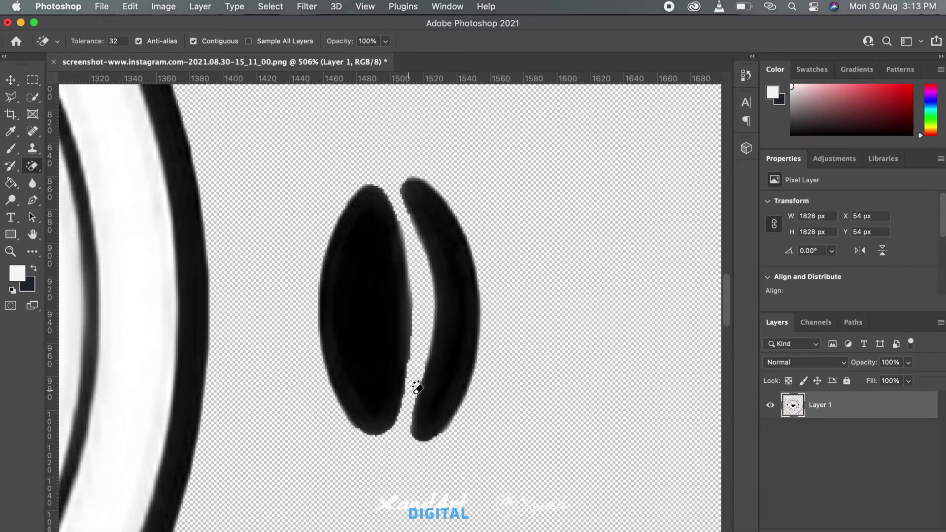
- Erase the white inside the cup handle and the saucer band, then fit the logo on screen
{"action": "scroll", "coordinate": [438, 409], "scroll_direction": "down", "scroll_amount": 8}
{"action": "scroll", "coordinate": [439, 409], "scroll_direction": "left", "scroll_amount": 2}
{"action": "scroll", "coordinate": [461, 432], "scroll_direction": "down", "scroll_amount": 5}
{"action": "scroll", "coordinate": [460, 432], "scroll_direction": "left", "scroll_amount": 1}
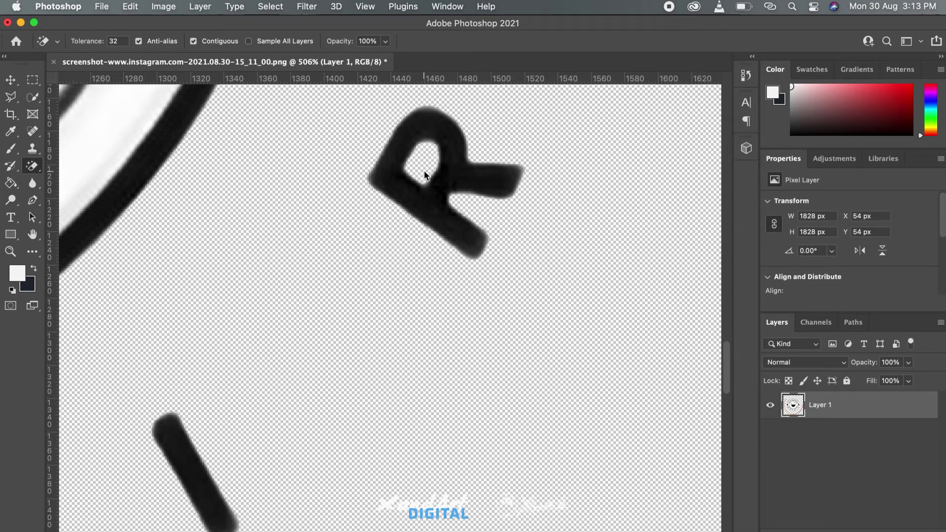
{"action": "scroll", "coordinate": [425, 272], "scroll_direction": "down", "scroll_amount": 10}
{"action": "scroll", "coordinate": [425, 273], "scroll_direction": "left", "scroll_amount": 15}
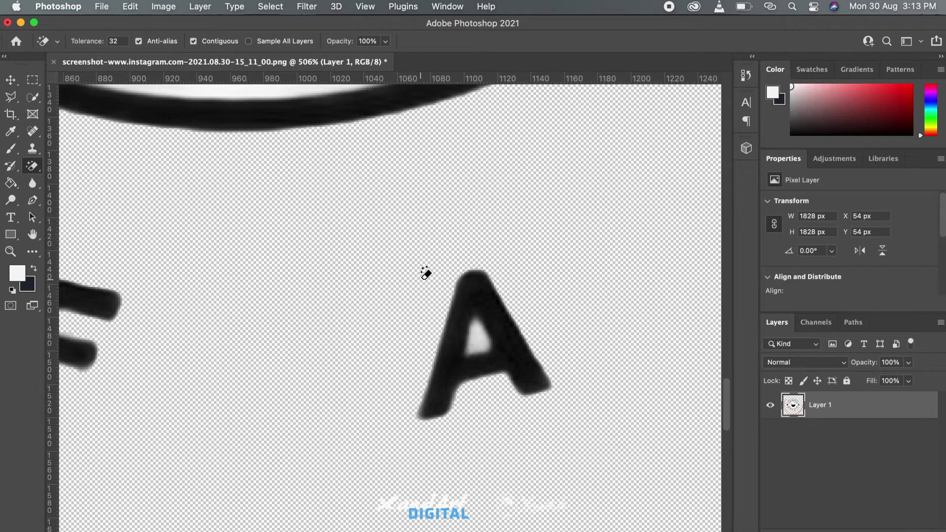
{"action": "scroll", "coordinate": [350, 331], "scroll_direction": "left", "scroll_amount": 20}
{"action": "scroll", "coordinate": [350, 332], "scroll_direction": "up", "scroll_amount": 2}
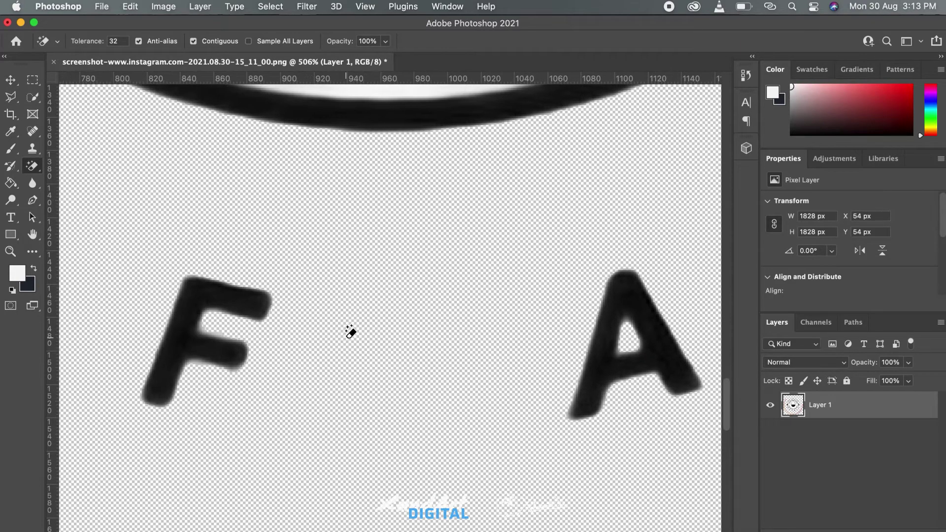
{"action": "scroll", "coordinate": [350, 332], "scroll_direction": "up", "scroll_amount": 8}
{"action": "scroll", "coordinate": [351, 332], "scroll_direction": "left", "scroll_amount": 8}
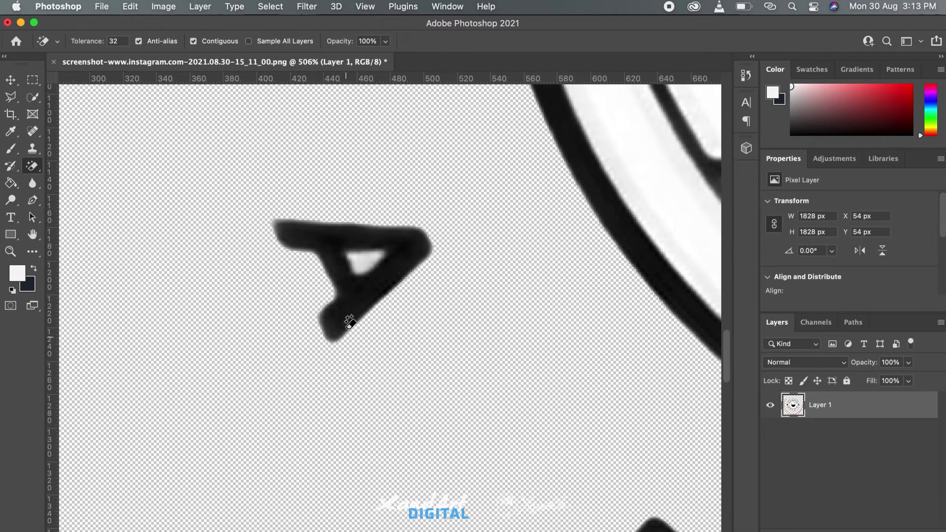
{"action": "scroll", "coordinate": [363, 258], "scroll_direction": "up", "scroll_amount": 20}
{"action": "scroll", "coordinate": [362, 261], "scroll_direction": "left", "scroll_amount": 3}
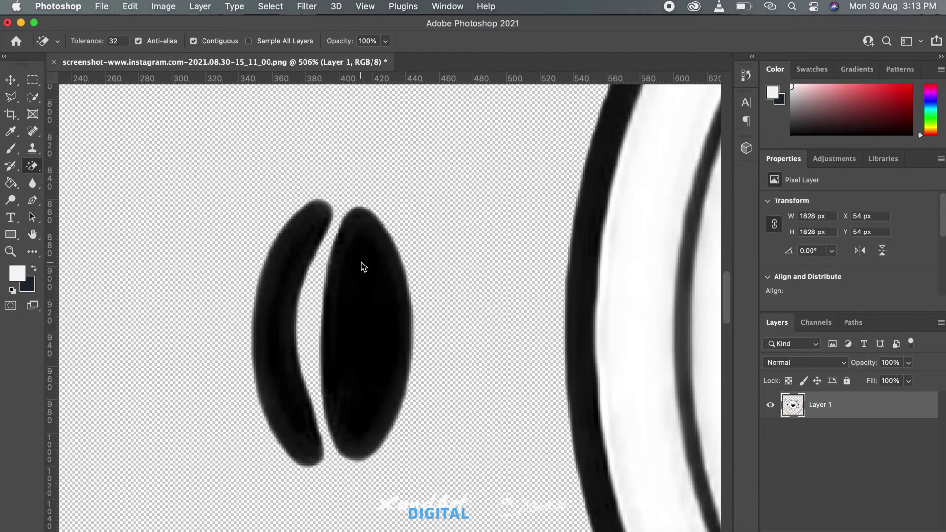
{"action": "scroll", "coordinate": [362, 266], "scroll_direction": "up", "scroll_amount": 12}
{"action": "scroll", "coordinate": [362, 267], "scroll_direction": "right", "scroll_amount": 20}
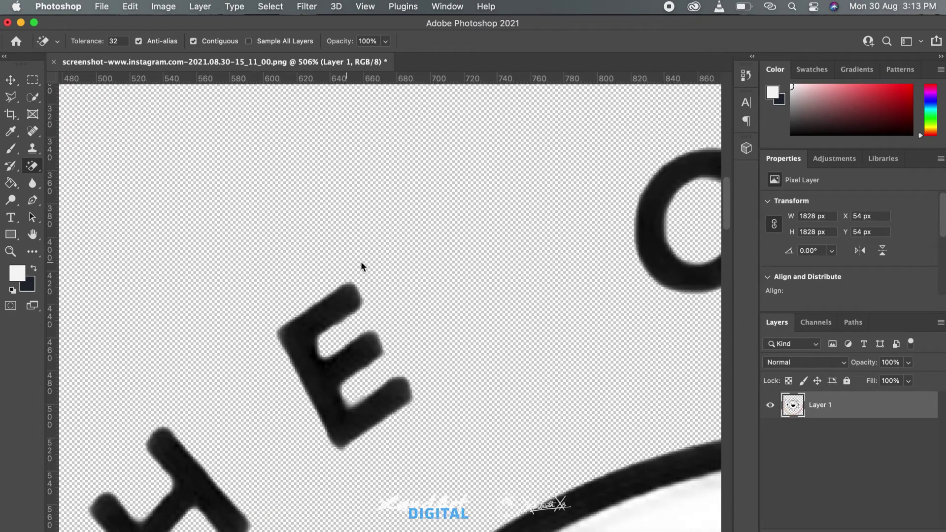
{"action": "scroll", "coordinate": [362, 267], "scroll_direction": "down", "scroll_amount": 8}
{"action": "scroll", "coordinate": [362, 267], "scroll_direction": "right", "scroll_amount": 3}
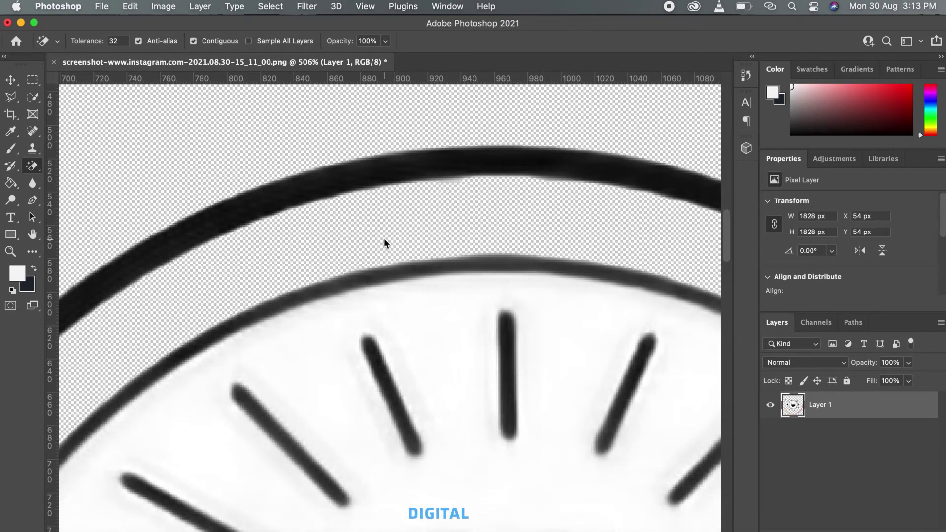
{"action": "scroll", "coordinate": [426, 321], "scroll_direction": "down", "scroll_amount": 5}
{"action": "scroll", "coordinate": [426, 321], "scroll_direction": "down", "scroll_amount": 12}
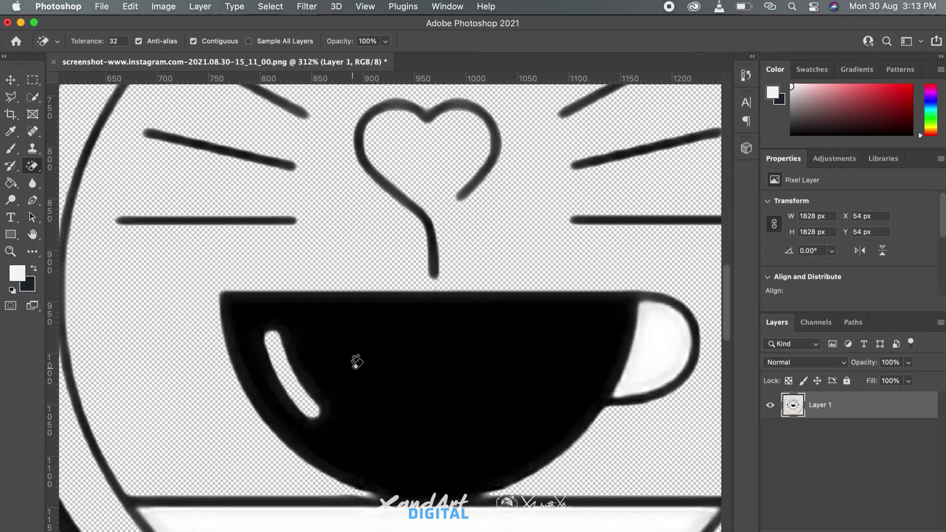
{"action": "scroll", "coordinate": [355, 361], "scroll_direction": "down", "scroll_amount": 2}
{"action": "scroll", "coordinate": [355, 361], "scroll_direction": "right", "scroll_amount": 4}
{"action": "left_click", "coordinate": [608, 330]}
{"action": "scroll", "coordinate": [577, 340], "scroll_direction": "down", "scroll_amount": 5}
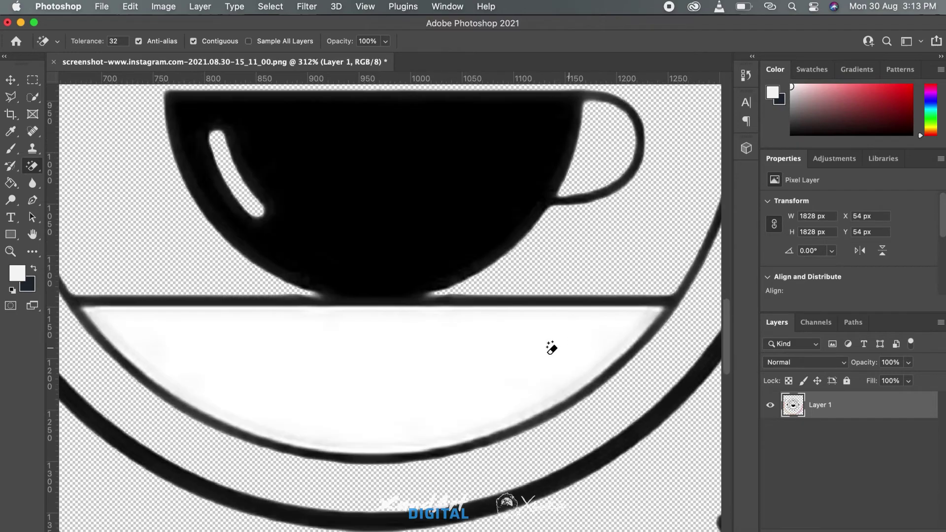
{"action": "left_click", "coordinate": [533, 362]}
{"action": "scroll", "coordinate": [533, 361], "scroll_direction": "down", "scroll_amount": 3}
{"action": "scroll", "coordinate": [533, 362], "scroll_direction": "up", "scroll_amount": 10}
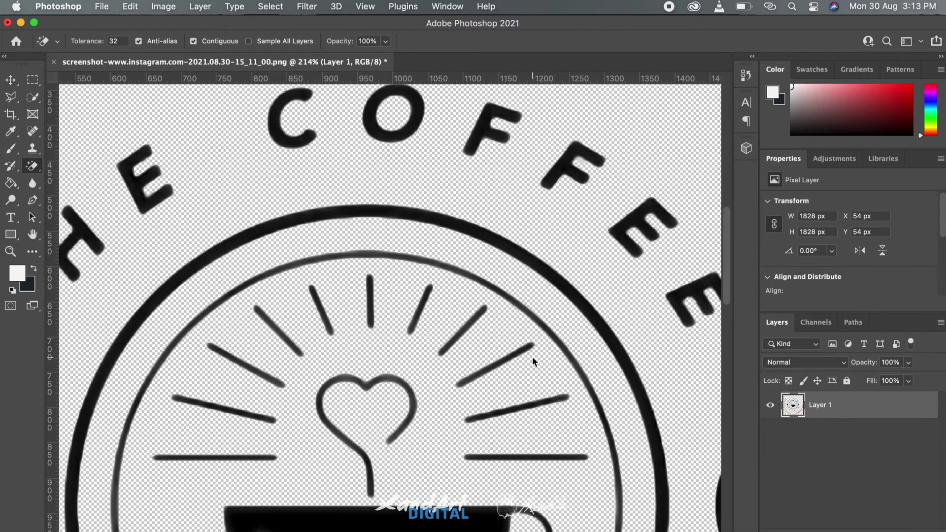
{"action": "scroll", "coordinate": [533, 361], "scroll_direction": "up", "scroll_amount": 3}
{"action": "scroll", "coordinate": [532, 361], "scroll_direction": "left", "scroll_amount": 10}
{"action": "scroll", "coordinate": [532, 361], "scroll_direction": "down", "scroll_amount": 5}
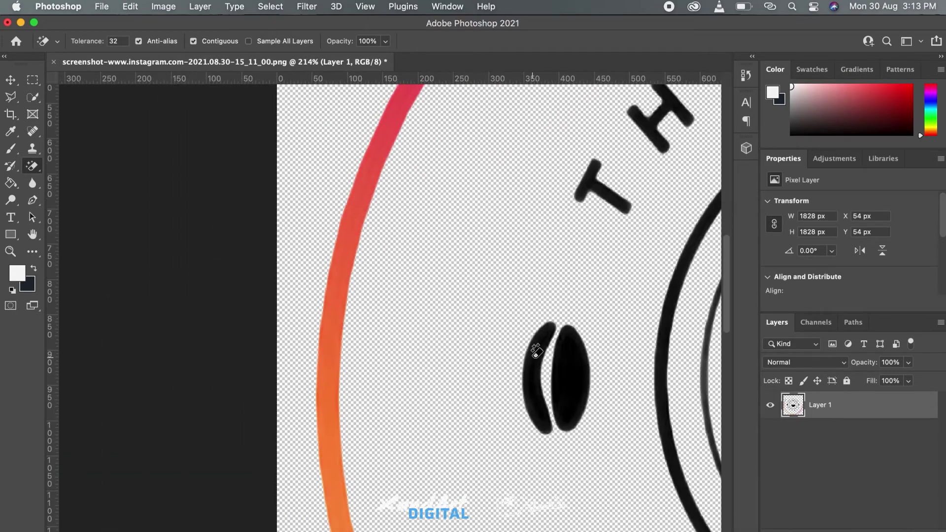
{"action": "key", "text": "super+0"}
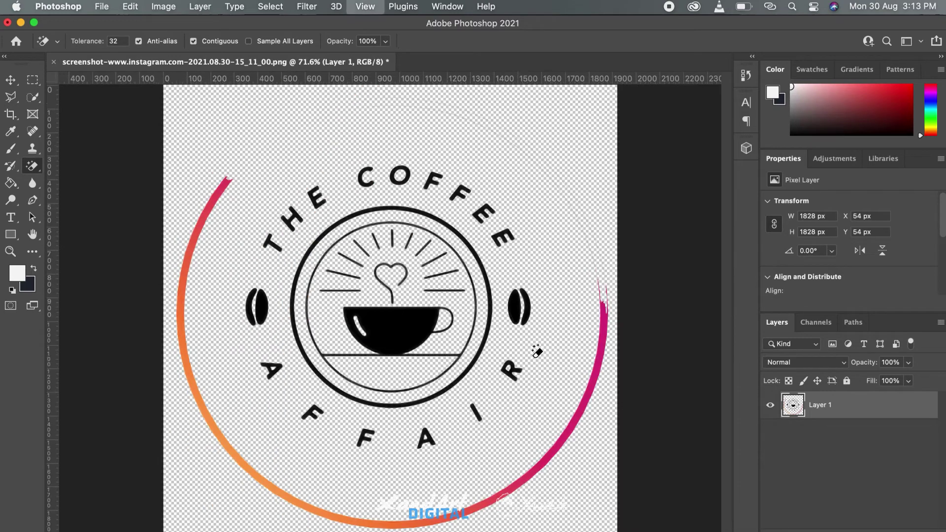
- Switch to the standard Eraser, erase the pink arc's tip, and set the brush size to 200 px
{"action": "left_click", "coordinate": [32, 166]}
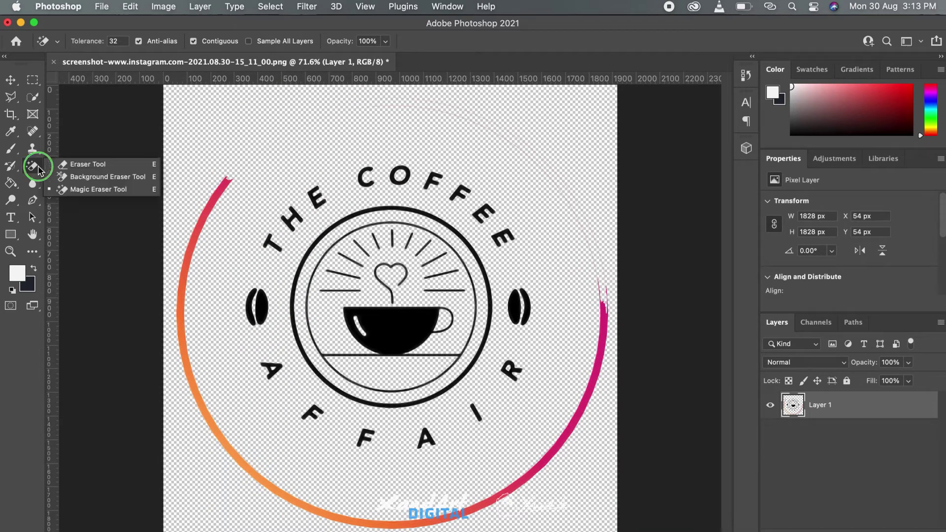
{"action": "left_click", "coordinate": [105, 169]}
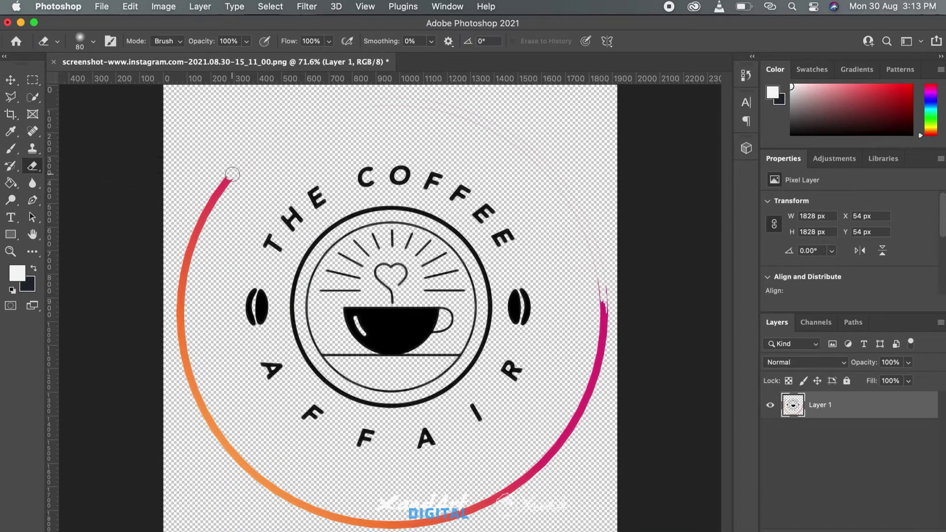
{"action": "left_click_drag", "start_coordinate": [228, 177], "coordinate": [220, 182]}
{"action": "right_click", "coordinate": [229, 179]}
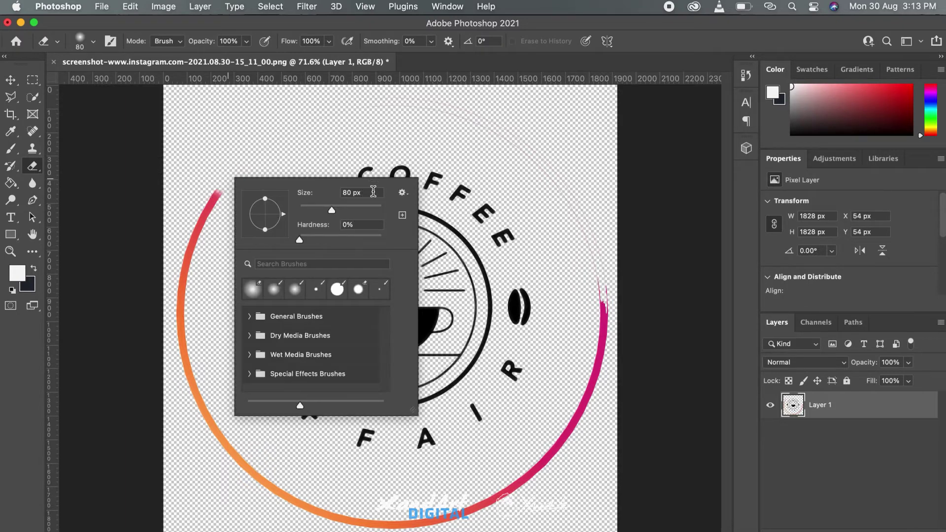
{"action": "left_click", "coordinate": [374, 191]}
{"action": "type", "text": "2"}
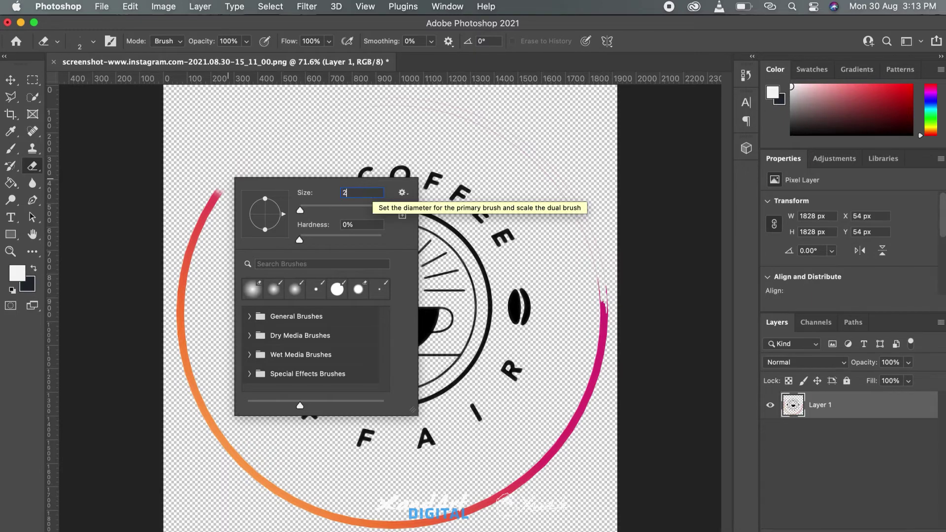
{"action": "type", "text": "00"}
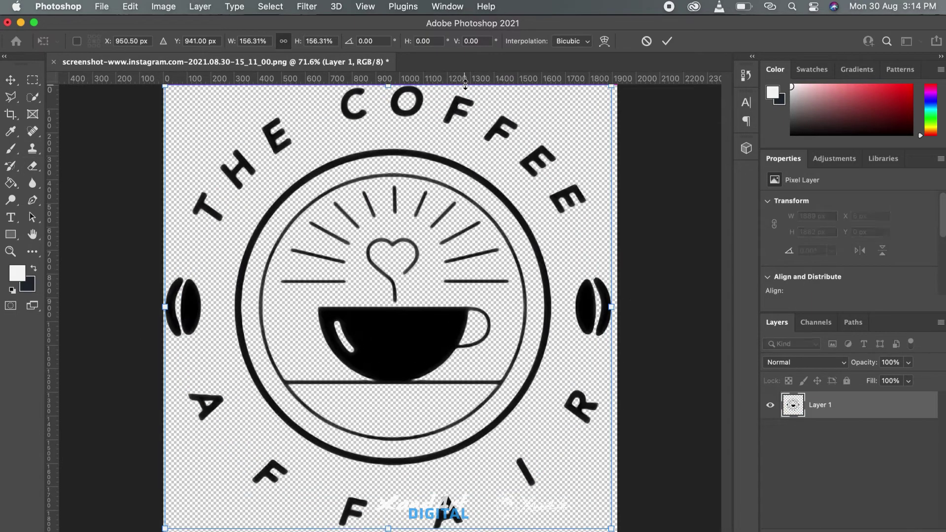
- Save the cleaned logo as 'Cofee Affair logo' in PNG format
{"action": "key", "text": "super+shift+s"}
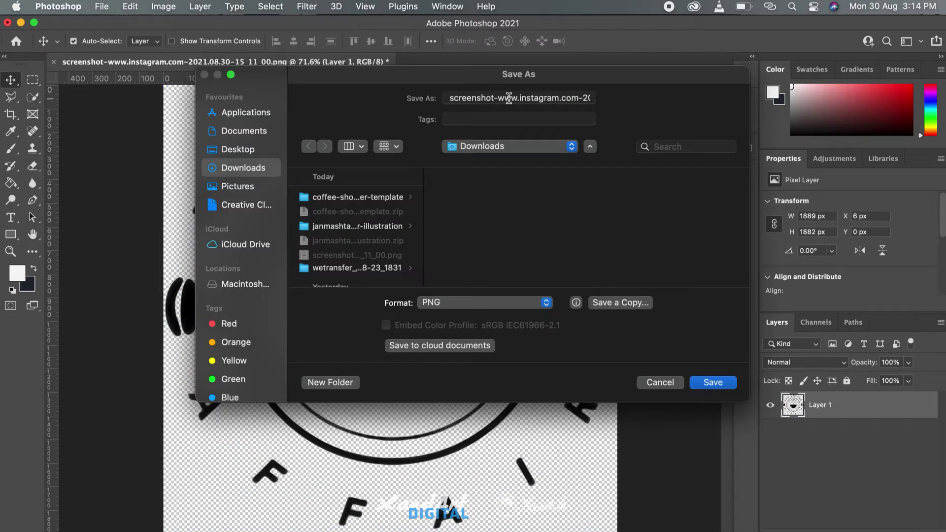
{"action": "key", "text": "super+a"}
{"action": "type", "text": "Cofee Affair logo"}
{"action": "key", "text": "Return"}
{"action": "key", "text": "Return"}
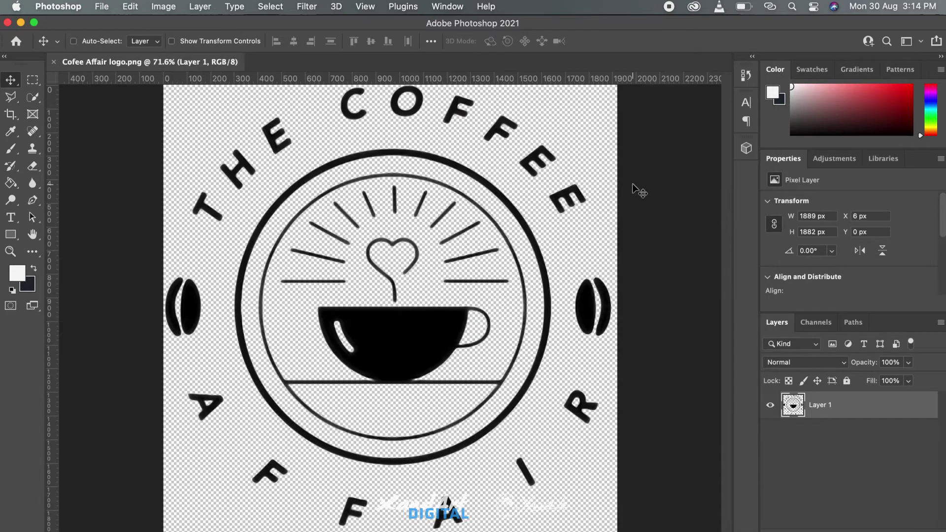
- Drag Cofee Affair logo.png from the Downloads folder onto the Illustrator artboard
{"action": "key", "text": "super+Tab"}
{"action": "key", "text": "super+Tab"}
{"action": "key", "text": "super+Tab"}
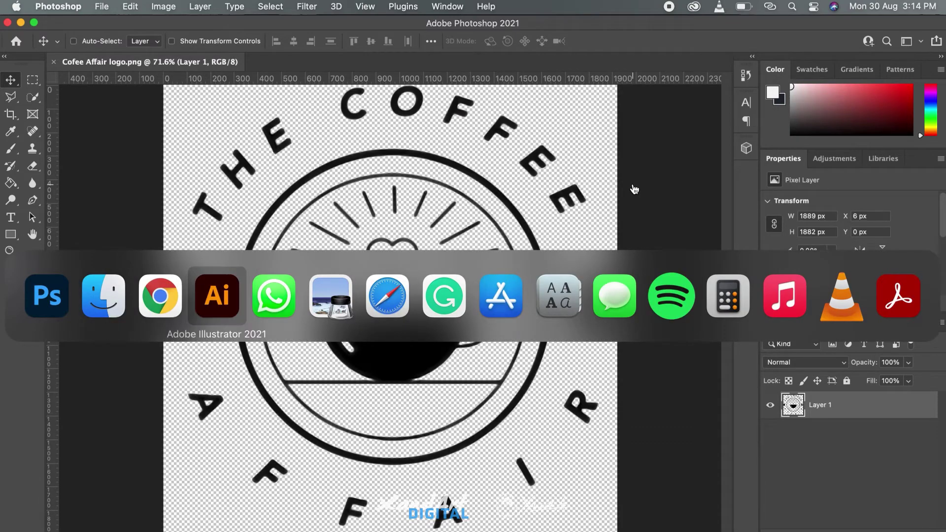
{"action": "key", "text": "super+Tab"}
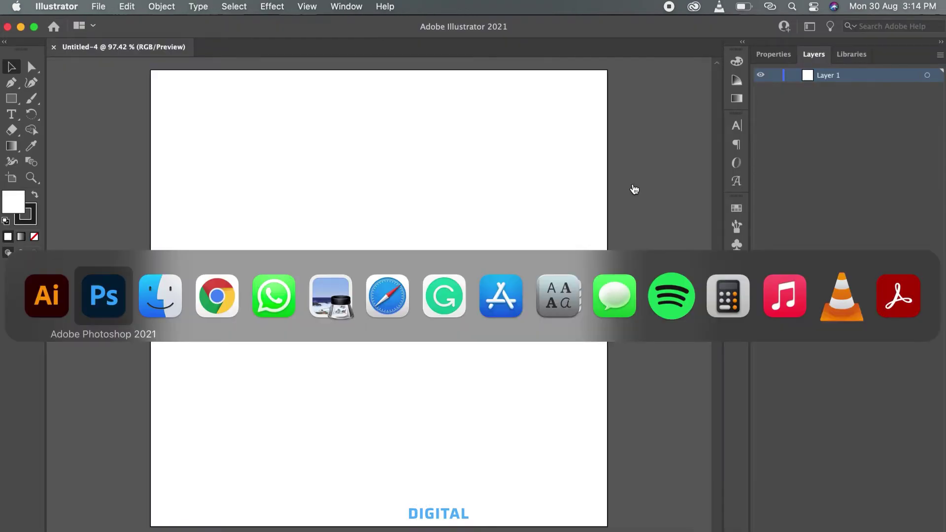
{"action": "key", "text": "super+Tab"}
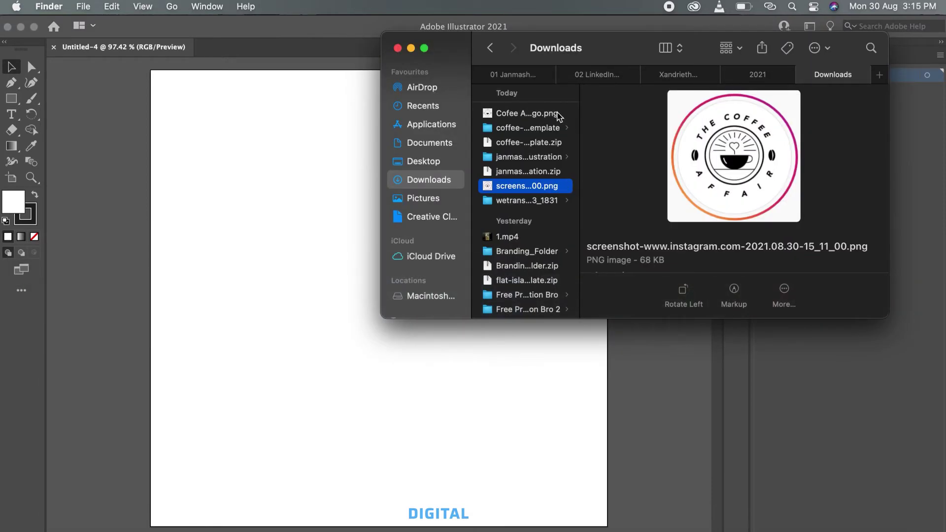
{"action": "left_click", "coordinate": [557, 115]}
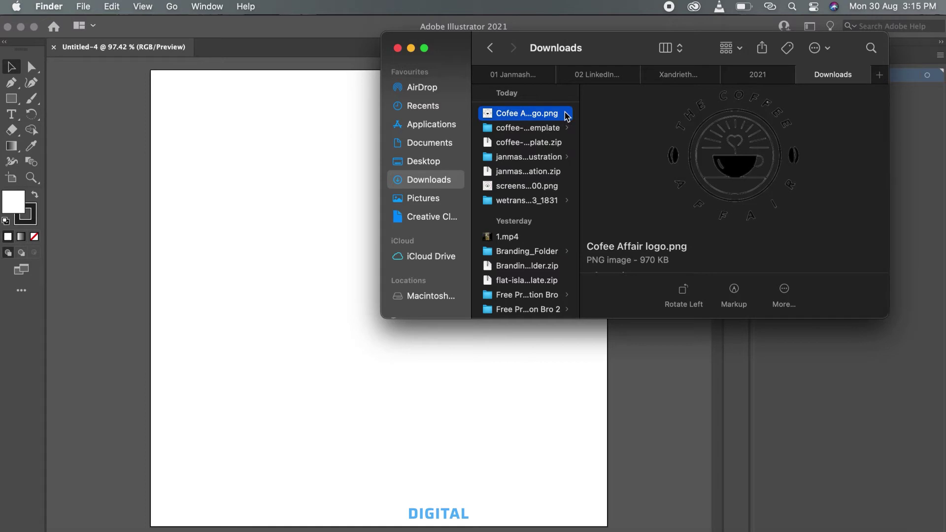
{"action": "left_click_drag", "start_coordinate": [567, 116], "coordinate": [303, 290]}
- Zoom out and move the placed logo off the artboard to the lower left
{"action": "key", "text": "super+minus"}
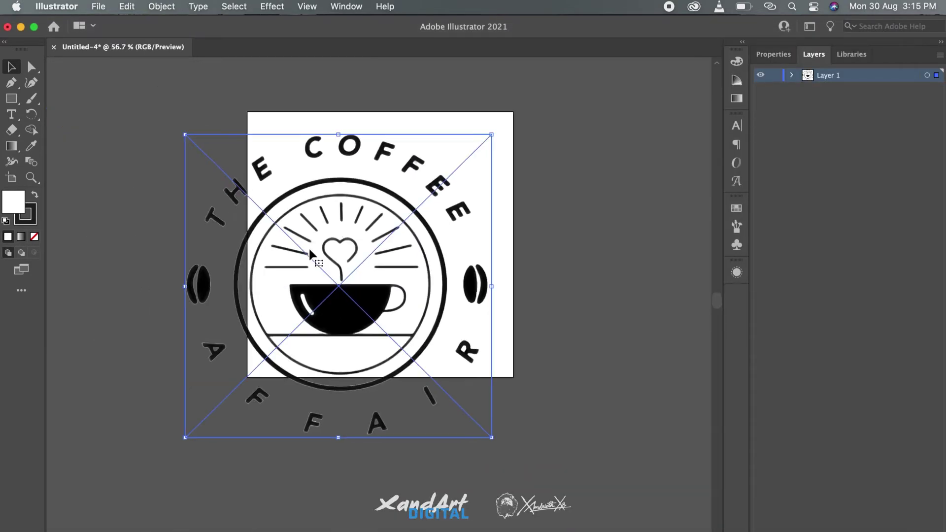
{"action": "scroll", "coordinate": [309, 250], "scroll_direction": "down", "scroll_amount": 5}
{"action": "scroll", "coordinate": [310, 250], "scroll_direction": "left", "scroll_amount": 5}
{"action": "left_click_drag", "start_coordinate": [464, 195], "coordinate": [194, 376]}
{"action": "scroll", "coordinate": [187, 424], "scroll_direction": "down", "scroll_amount": 3}
{"action": "scroll", "coordinate": [187, 424], "scroll_direction": "left", "scroll_amount": 5}
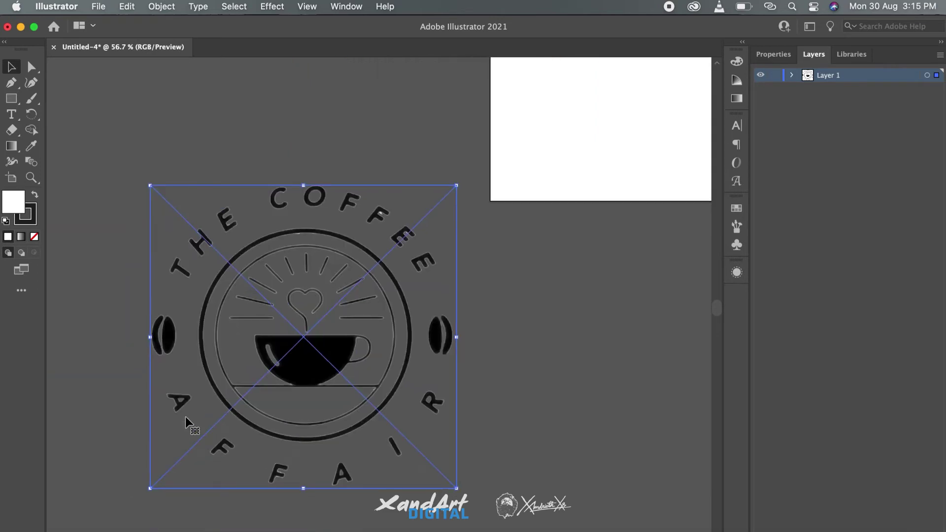
- Image Trace the placed logo with the Default preset, accepting the slow-tracing warning
{"action": "left_click", "coordinate": [790, 53]}
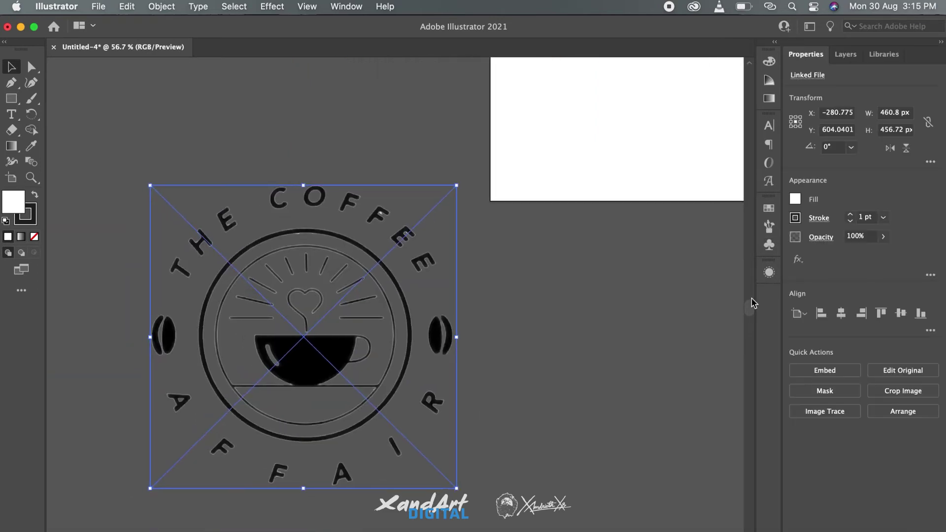
{"action": "left_click", "coordinate": [822, 412]}
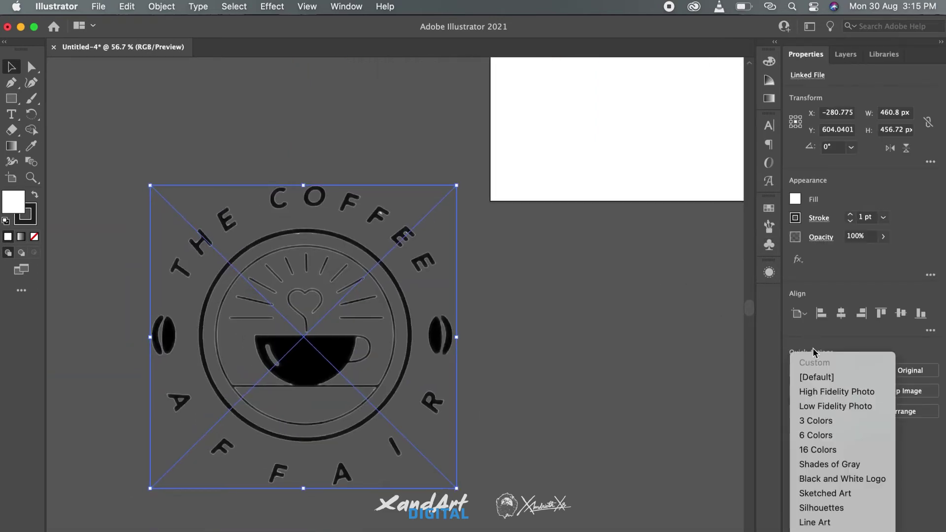
{"action": "left_click", "coordinate": [854, 378]}
{"action": "left_click", "coordinate": [613, 313]}
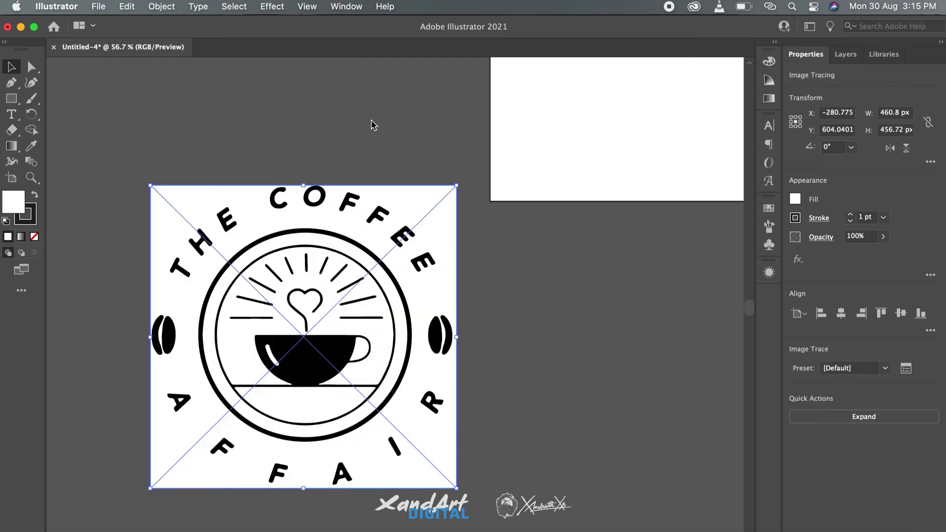
- Expand the trace into editable paths and delete the white background shape
{"action": "left_click", "coordinate": [834, 417]}
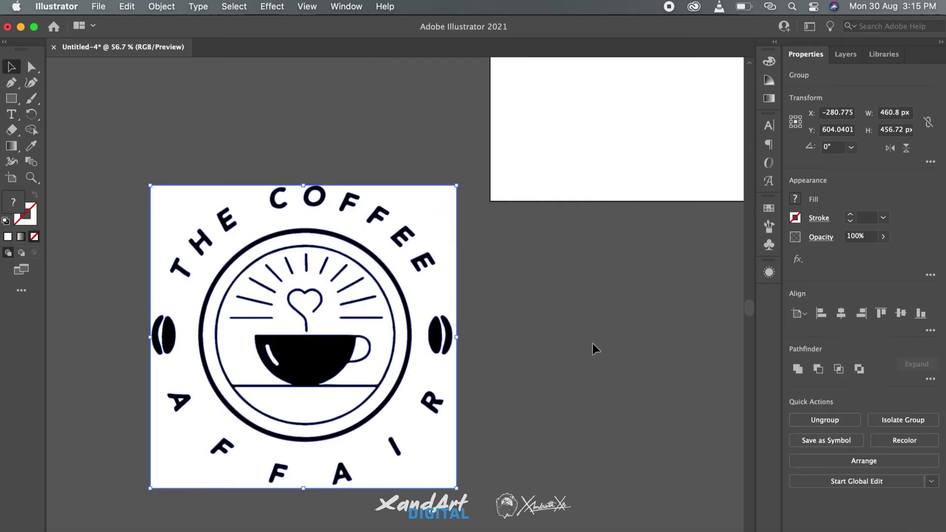
{"action": "left_click", "coordinate": [593, 349]}
{"action": "key", "text": "a"}
{"action": "scroll", "coordinate": [592, 345], "scroll_direction": "up", "scroll_amount": 5}
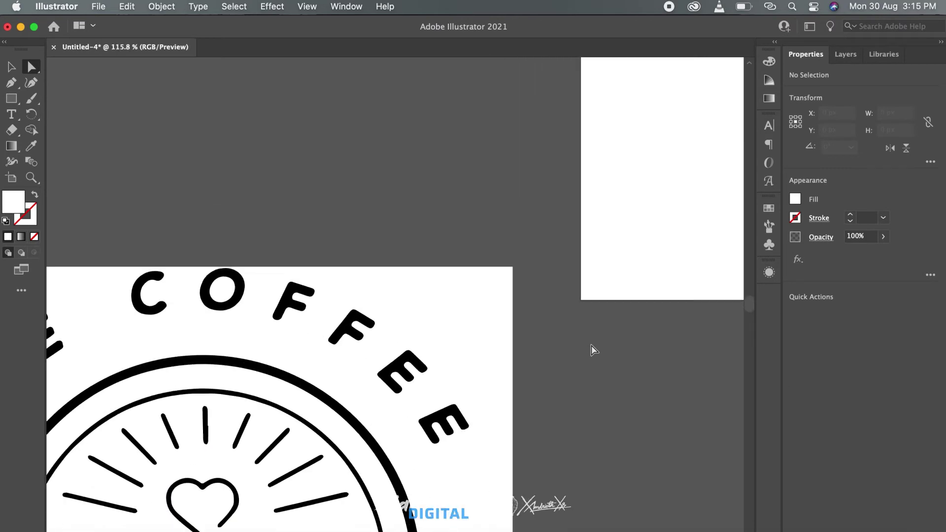
{"action": "scroll", "coordinate": [449, 320], "scroll_direction": "up", "scroll_amount": 3}
{"action": "left_click", "coordinate": [427, 296]}
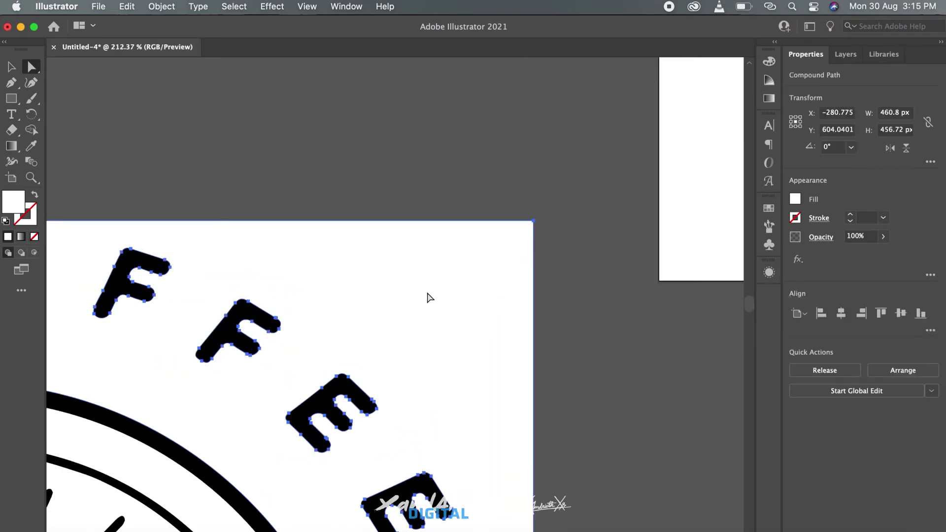
{"action": "key", "text": "Delete"}
- Delete the white fills inside the O, the inner circle and the cup highlight
{"action": "scroll", "coordinate": [427, 293], "scroll_direction": "left", "scroll_amount": 5}
{"action": "scroll", "coordinate": [427, 293], "scroll_direction": "down", "scroll_amount": 2}
{"action": "left_click", "coordinate": [348, 351]}
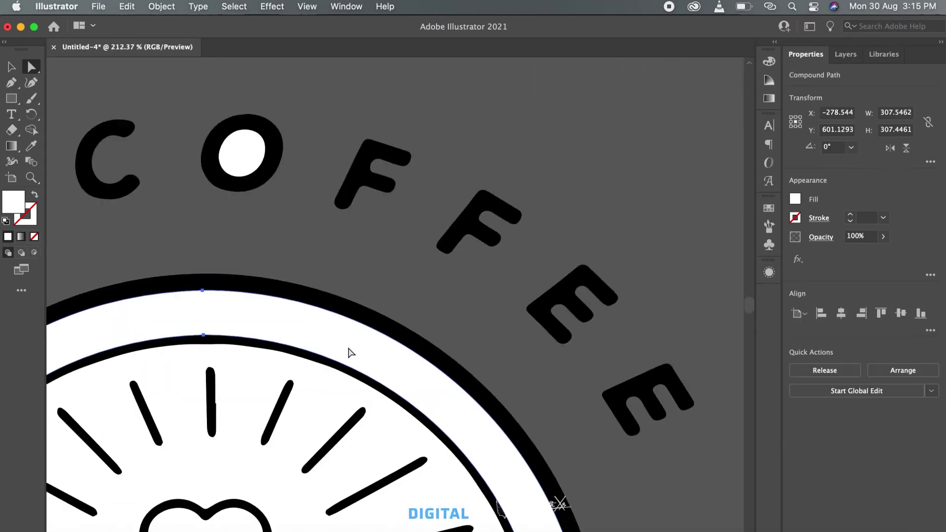
{"action": "left_click", "coordinate": [348, 349]}
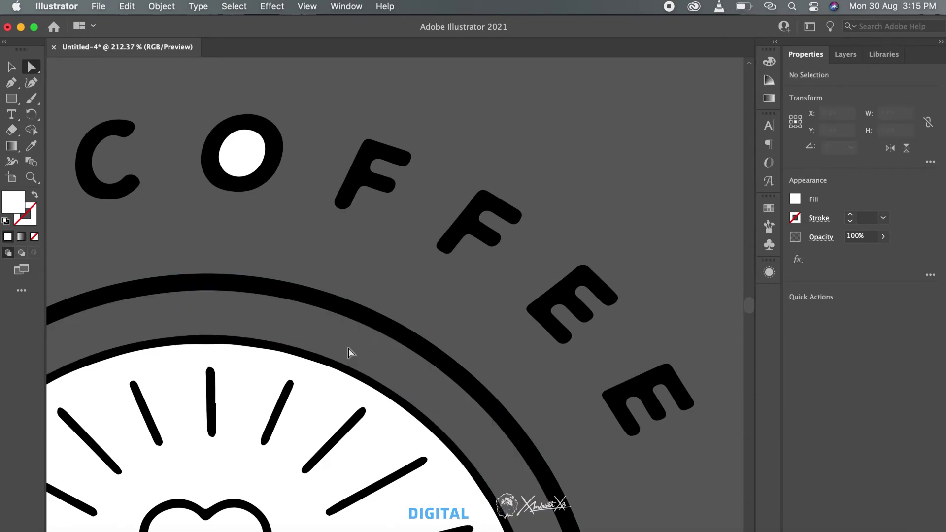
{"action": "left_click", "coordinate": [243, 171]}
{"action": "key", "text": "Delete"}
{"action": "scroll", "coordinate": [243, 170], "scroll_direction": "left", "scroll_amount": 8}
{"action": "scroll", "coordinate": [243, 170], "scroll_direction": "down", "scroll_amount": 3}
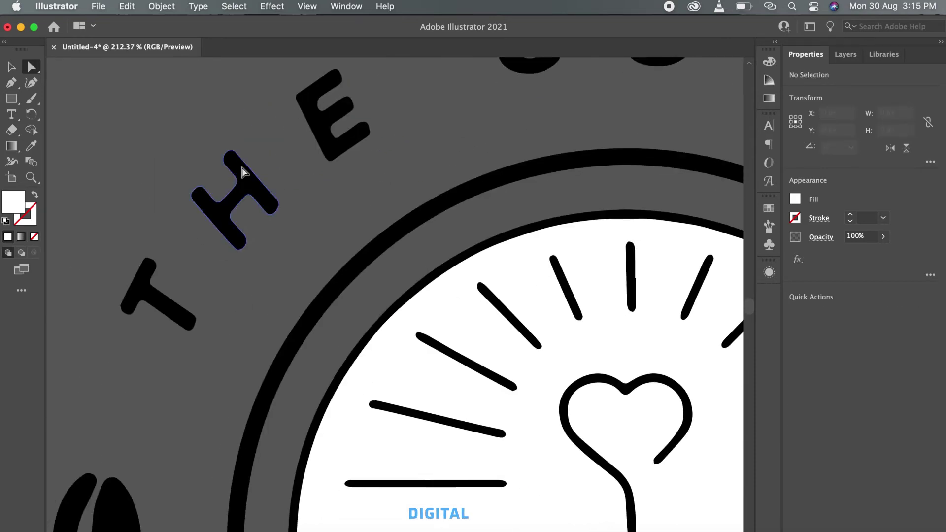
{"action": "left_click", "coordinate": [427, 281]}
{"action": "key", "text": "Delete"}
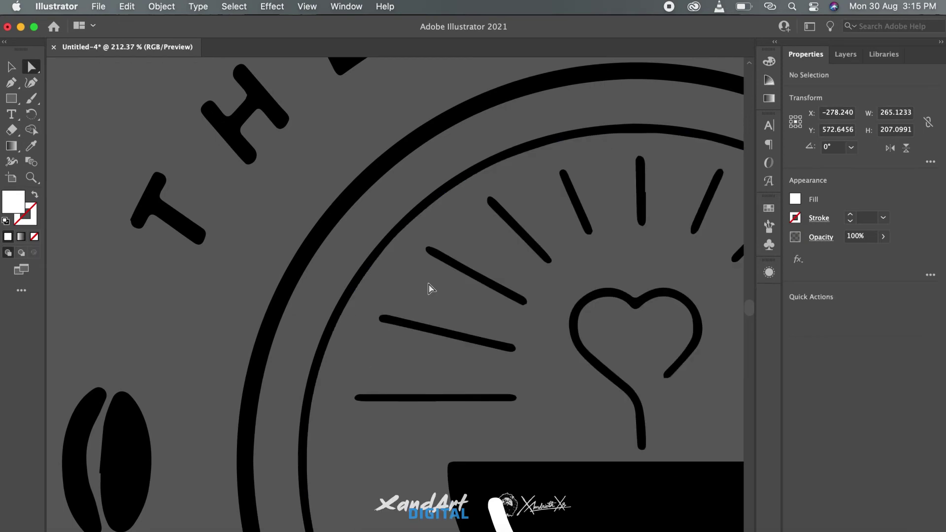
{"action": "scroll", "coordinate": [429, 284], "scroll_direction": "down", "scroll_amount": 3}
{"action": "scroll", "coordinate": [429, 283], "scroll_direction": "right", "scroll_amount": 2}
{"action": "scroll", "coordinate": [429, 288], "scroll_direction": "down", "scroll_amount": 2}
{"action": "scroll", "coordinate": [429, 288], "scroll_direction": "right", "scroll_amount": 1}
{"action": "left_click", "coordinate": [400, 377]}
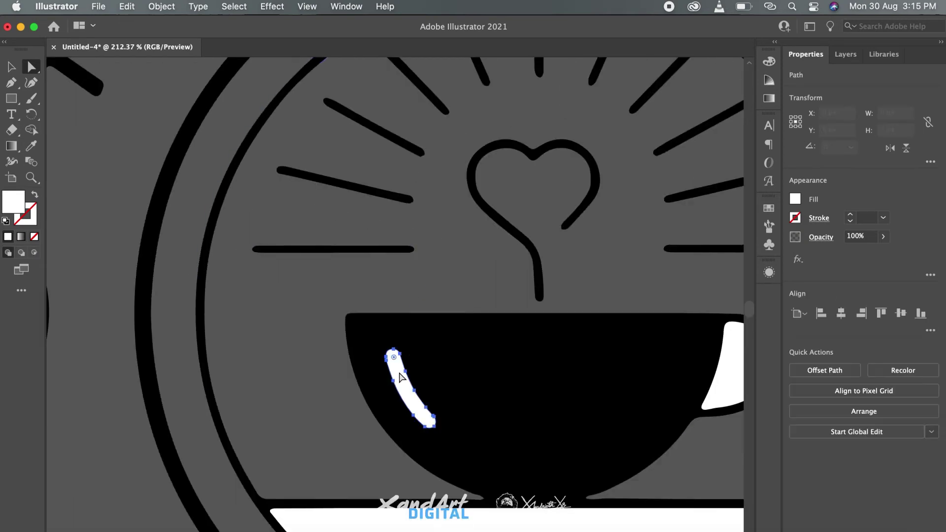
{"action": "key", "text": "Delete"}
- Delete the cup handle's white inner shape and the white band below the cup
{"action": "scroll", "coordinate": [400, 377], "scroll_direction": "right", "scroll_amount": 3}
{"action": "scroll", "coordinate": [400, 377], "scroll_direction": "down", "scroll_amount": 1}
{"action": "left_click", "coordinate": [507, 363]}
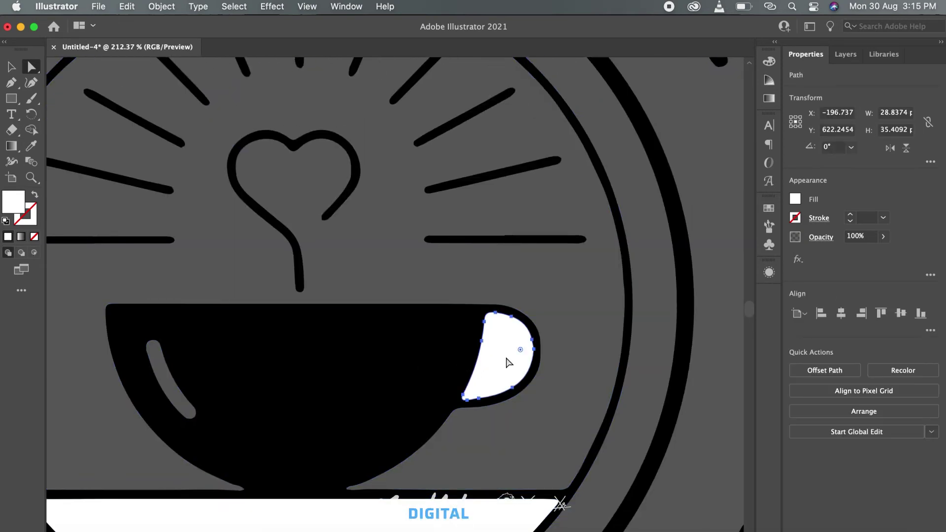
{"action": "key", "text": "Delete"}
{"action": "scroll", "coordinate": [507, 363], "scroll_direction": "down", "scroll_amount": 2}
{"action": "scroll", "coordinate": [507, 362], "scroll_direction": "left", "scroll_amount": 1}
{"action": "left_click", "coordinate": [421, 487]}
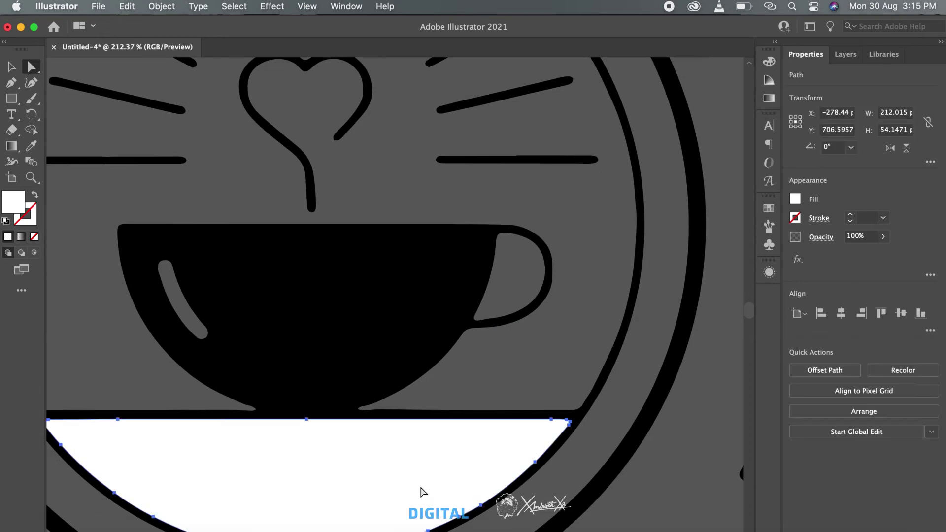
{"action": "key", "text": "Delete"}
- Delete the white counters inside the R and both A letters
{"action": "scroll", "coordinate": [421, 490], "scroll_direction": "down", "scroll_amount": 3}
{"action": "scroll", "coordinate": [421, 490], "scroll_direction": "right", "scroll_amount": 6}
{"action": "scroll", "coordinate": [434, 468], "scroll_direction": "up", "scroll_amount": 2}
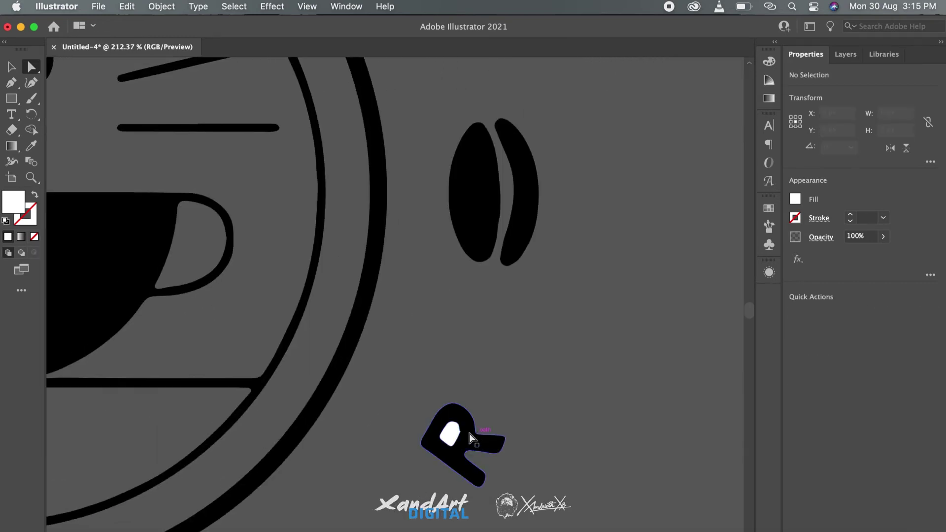
{"action": "left_click", "coordinate": [448, 438]}
{"action": "key", "text": "Delete"}
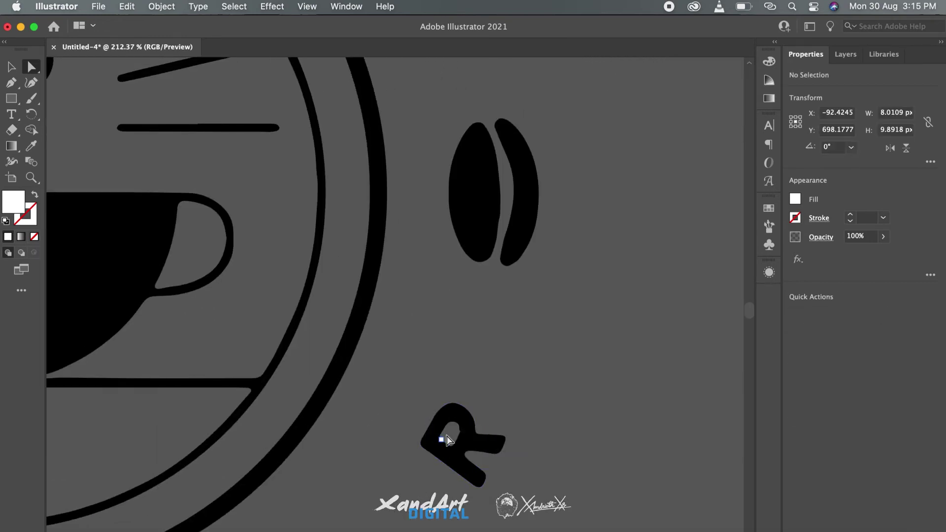
{"action": "scroll", "coordinate": [450, 440], "scroll_direction": "down", "scroll_amount": 2}
{"action": "scroll", "coordinate": [450, 440], "scroll_direction": "left", "scroll_amount": 2}
{"action": "scroll", "coordinate": [449, 440], "scroll_direction": "down", "scroll_amount": 3}
{"action": "scroll", "coordinate": [449, 440], "scroll_direction": "left", "scroll_amount": 3}
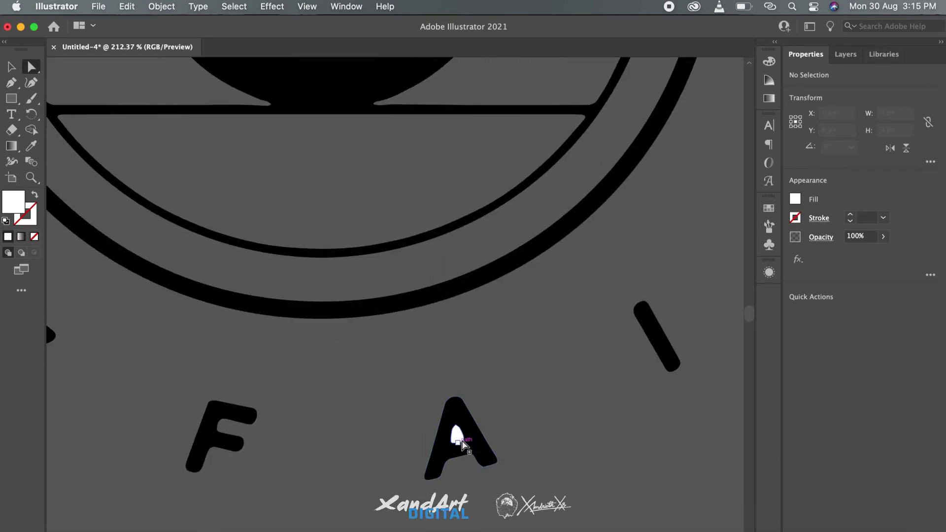
{"action": "left_click", "coordinate": [458, 442]}
{"action": "key", "text": "Delete"}
{"action": "scroll", "coordinate": [458, 443], "scroll_direction": "left", "scroll_amount": 3}
{"action": "scroll", "coordinate": [457, 442], "scroll_direction": "left", "scroll_amount": 5}
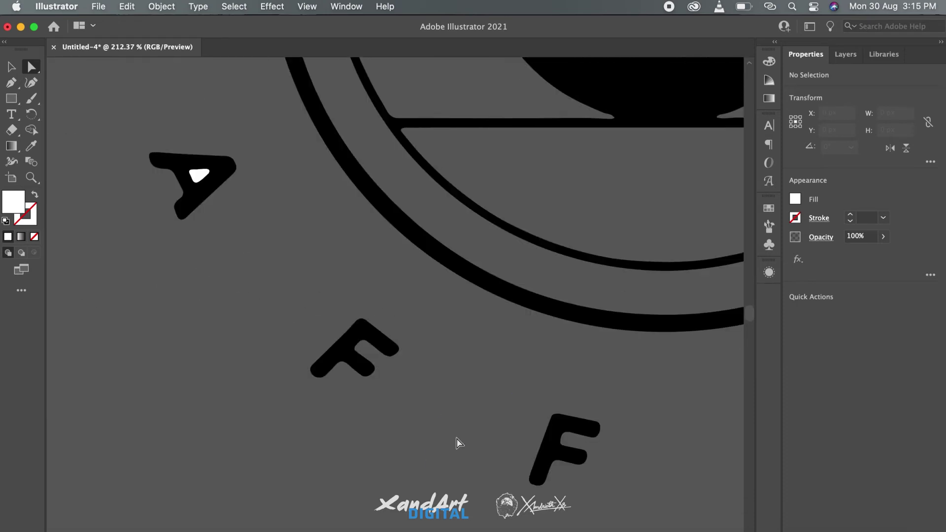
{"action": "scroll", "coordinate": [457, 442], "scroll_direction": "up", "scroll_amount": 2}
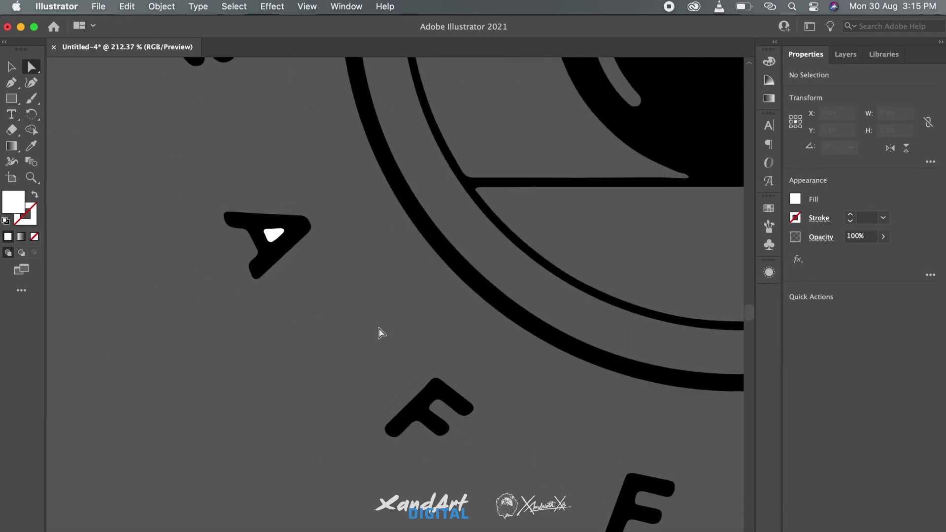
{"action": "left_click", "coordinate": [273, 238]}
{"action": "key", "text": "Delete"}
{"action": "scroll", "coordinate": [275, 239], "scroll_direction": "up", "scroll_amount": 8}
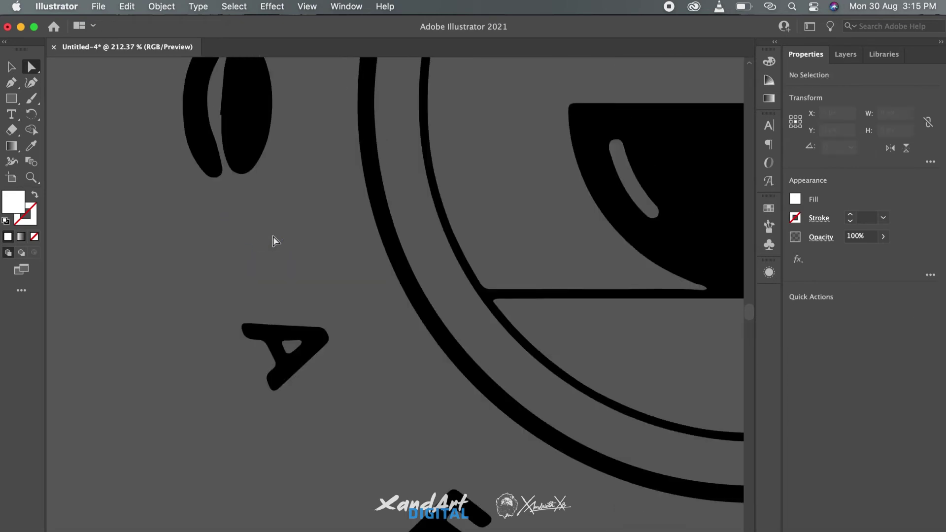
{"action": "scroll", "coordinate": [273, 240], "scroll_direction": "down", "scroll_amount": 8}
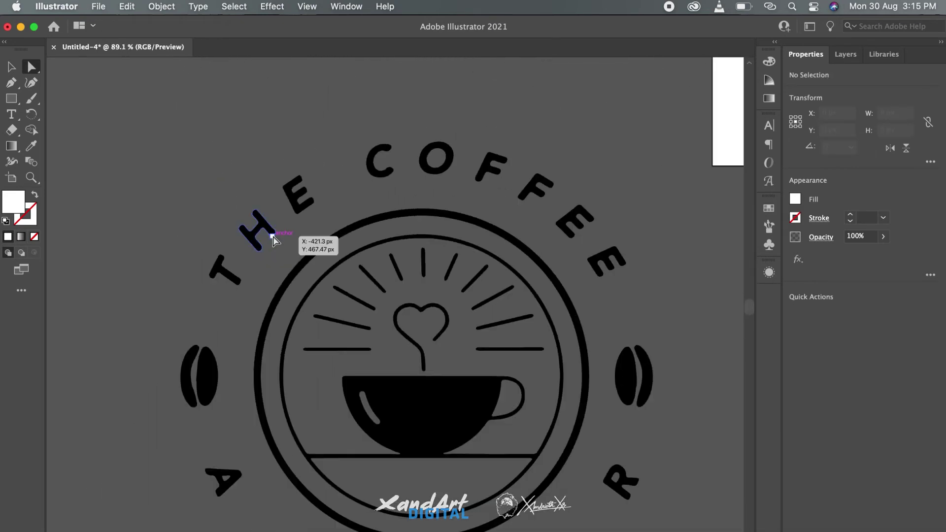
- Move the vector logo group onto the artboard and scale it down to fit
{"action": "key", "text": "v"}
{"action": "scroll", "coordinate": [274, 238], "scroll_direction": "down", "scroll_amount": 4}
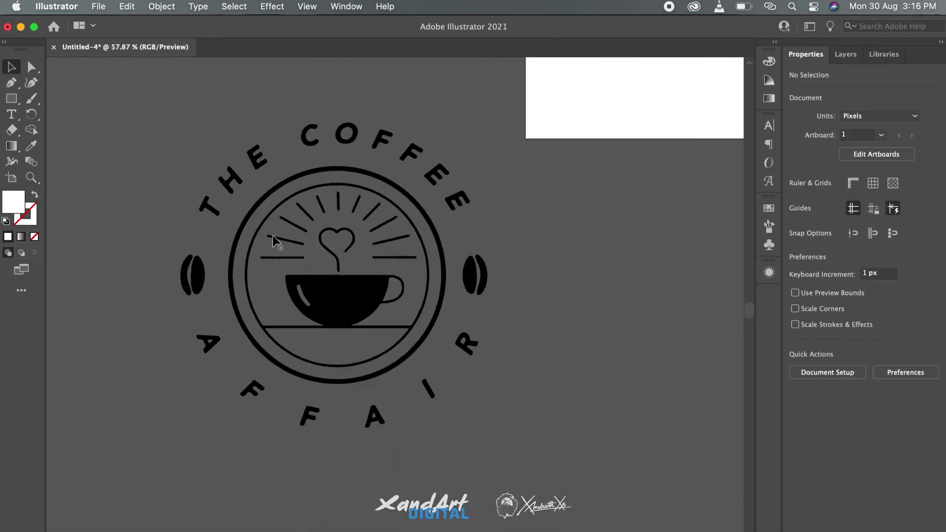
{"action": "left_click", "coordinate": [345, 298]}
{"action": "scroll", "coordinate": [345, 298], "scroll_direction": "down", "scroll_amount": 2}
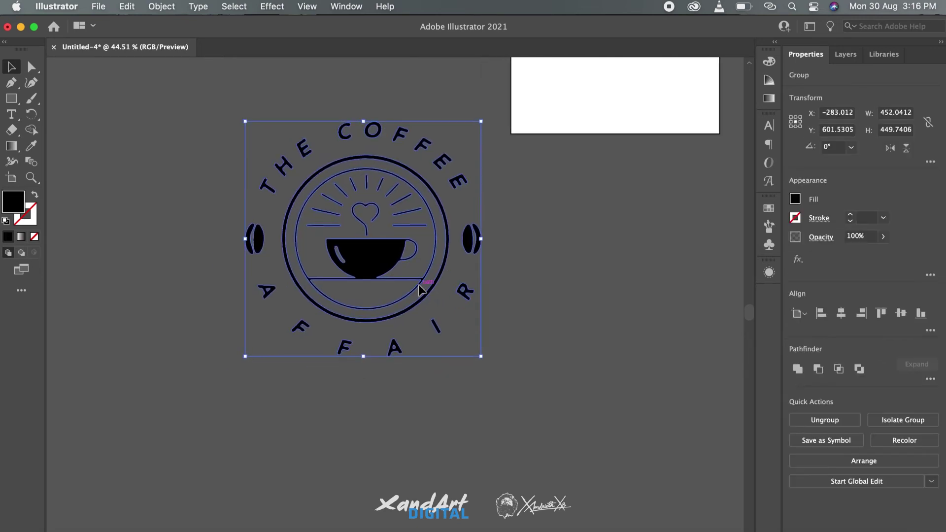
{"action": "left_click_drag", "start_coordinate": [345, 299], "coordinate": [403, 128]}
{"action": "key", "text": "super+r"}
{"action": "left_click_drag", "start_coordinate": [499, 89], "coordinate": [511, 412]}
{"action": "left_click", "coordinate": [596, 148]}
- Place the original logo image from Downloads, resizing and nudging it to match the vector logo
{"action": "key", "text": "super+Tab"}
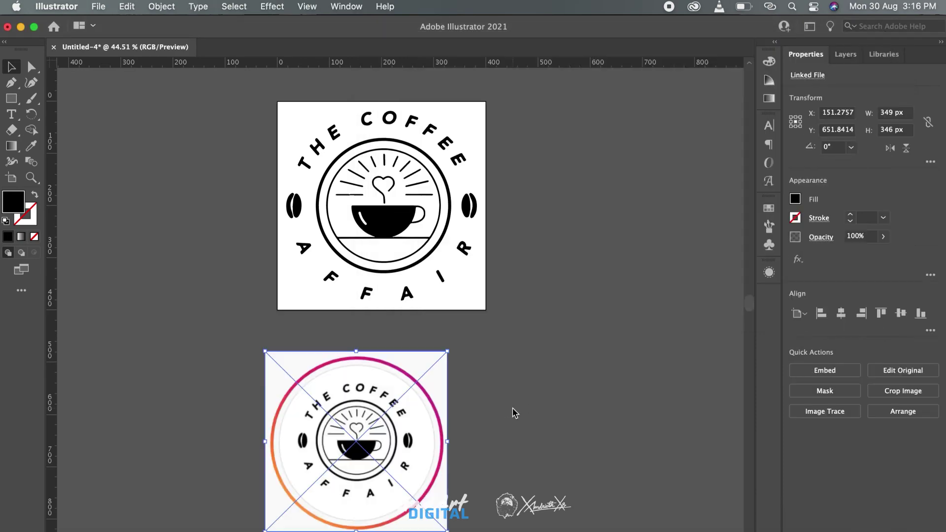
{"action": "left_click", "coordinate": [841, 313]}
{"action": "left_click", "coordinate": [900, 314]}
{"action": "left_click_drag", "start_coordinate": [473, 116], "coordinate": [538, 87]}
{"action": "left_click_drag", "start_coordinate": [538, 379], "coordinate": [542, 384]}
{"action": "left_click_drag", "start_coordinate": [242, 88], "coordinate": [239, 85]}
{"action": "key", "text": "Right"}
{"action": "key", "text": "Down"}
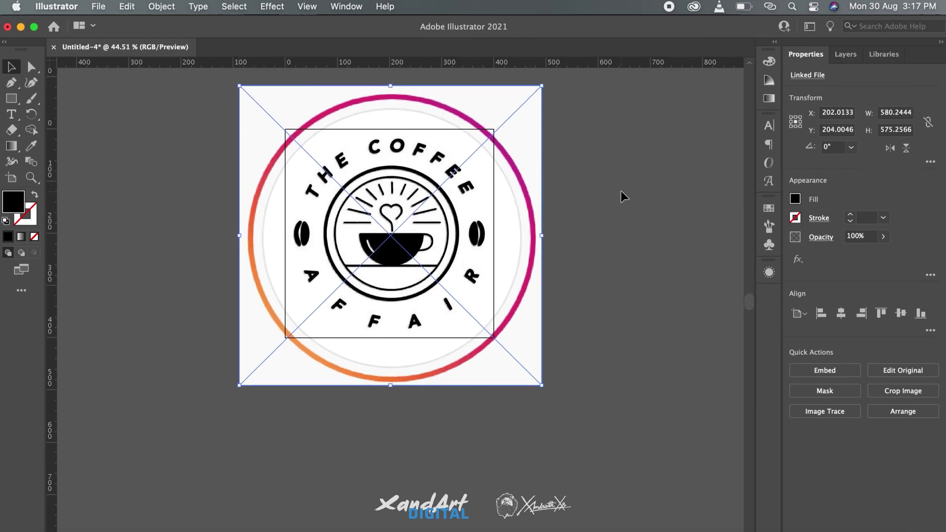
{"action": "left_click", "coordinate": [623, 196]}
- Draw a 400 px black square over the logo and split it into 2 columns
{"action": "key", "text": "m"}
{"action": "left_click_drag", "start_coordinate": [286, 130], "coordinate": [494, 329]}
{"action": "key", "text": "v"}
{"action": "left_click", "coordinate": [162, 7]}
{"action": "left_click", "coordinate": [348, 427]}
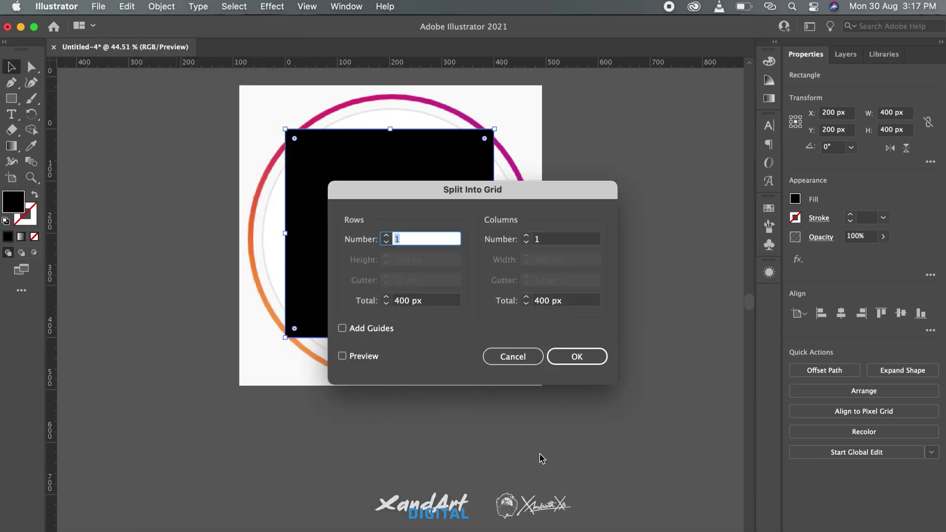
{"action": "key", "text": "Tab"}
{"action": "key", "text": "Tab"}
{"action": "type", "text": "2"}
{"action": "key", "text": "Return"}
- Clip the original image to the right half and the traced vector to the left half
{"action": "right_click", "coordinate": [492, 321]}
{"action": "left_click", "coordinate": [493, 359]}
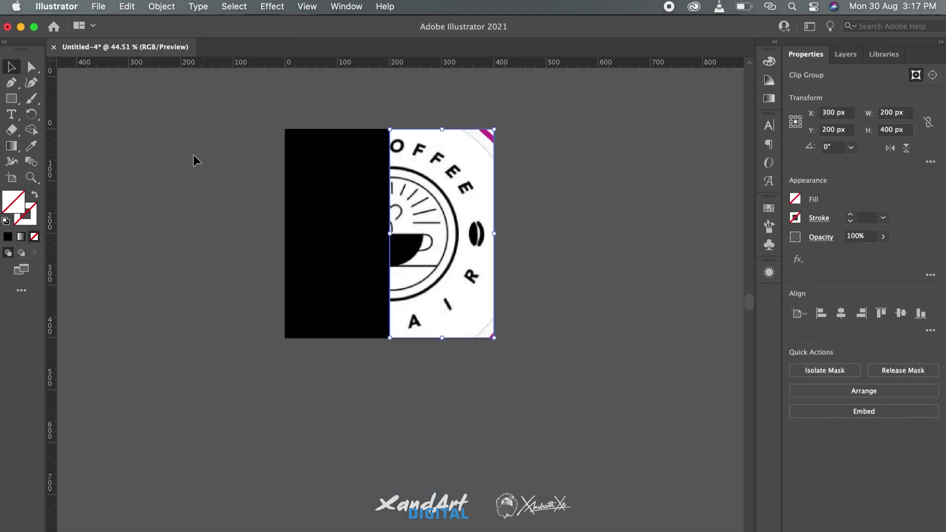
{"action": "left_click", "coordinate": [313, 154], "text": "shift"}
{"action": "right_click", "coordinate": [311, 146]}
{"action": "left_click", "coordinate": [390, 277]}
{"action": "left_click", "coordinate": [543, 226]}
{"action": "scroll", "coordinate": [416, 141], "scroll_direction": "up", "scroll_amount": 3}
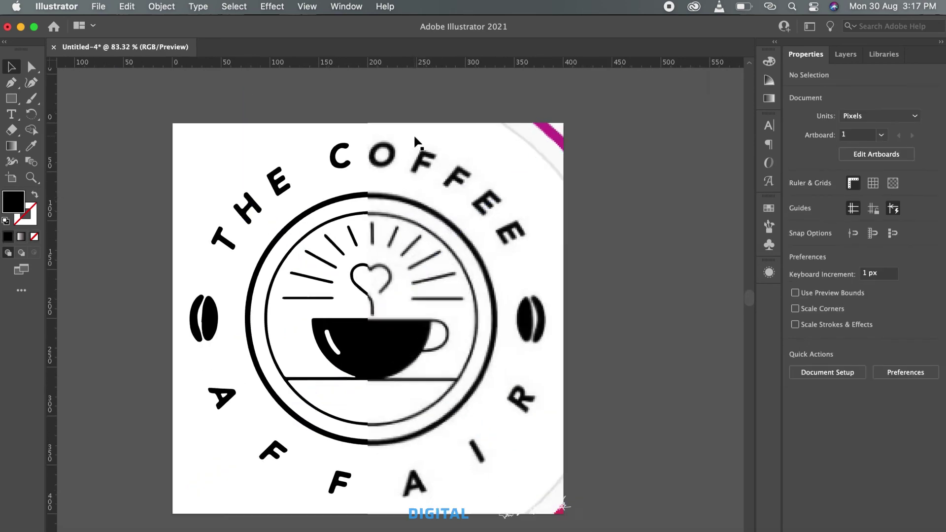
{"action": "scroll", "coordinate": [416, 142], "scroll_direction": "up", "scroll_amount": 5}
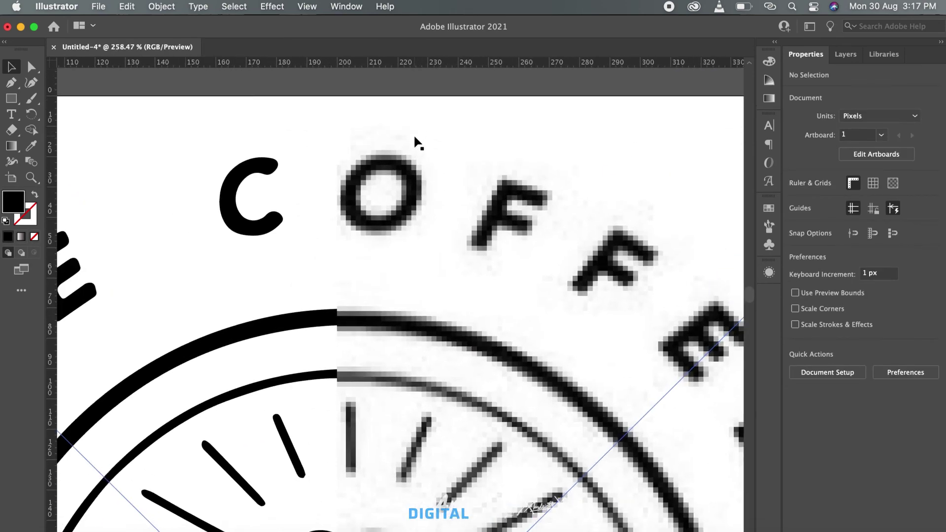
{"action": "scroll", "coordinate": [416, 142], "scroll_direction": "down", "scroll_amount": 3}
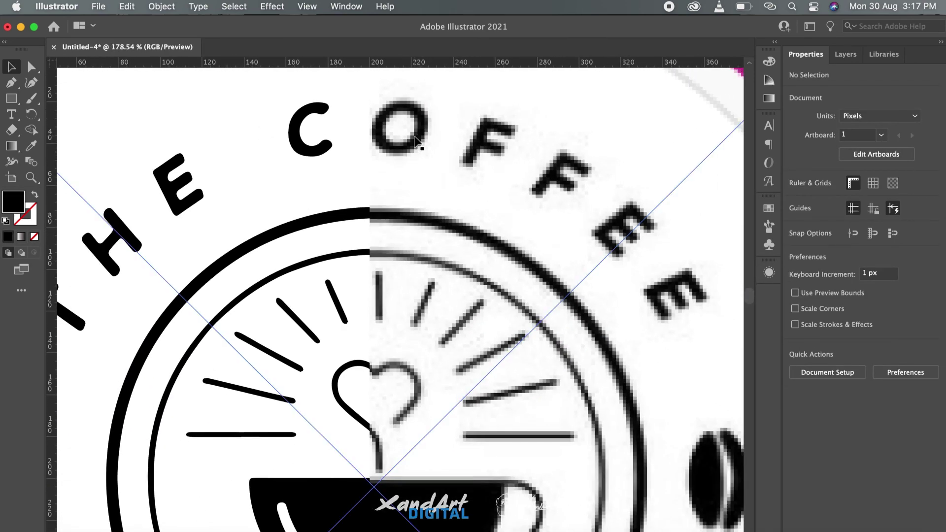
{"action": "scroll", "coordinate": [416, 141], "scroll_direction": "up", "scroll_amount": 2}
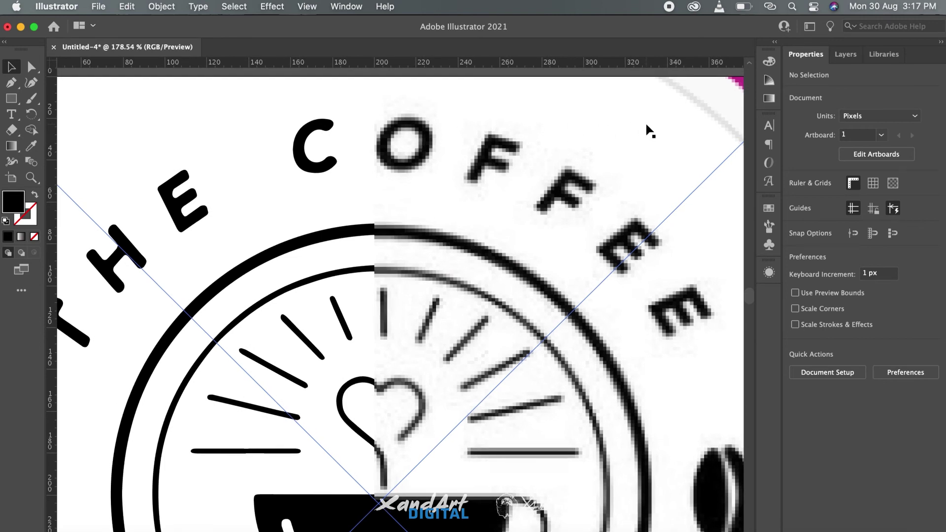
{"action": "scroll", "coordinate": [649, 131], "scroll_direction": "down", "scroll_amount": 3}
{"action": "scroll", "coordinate": [650, 131], "scroll_direction": "down", "scroll_amount": 9}
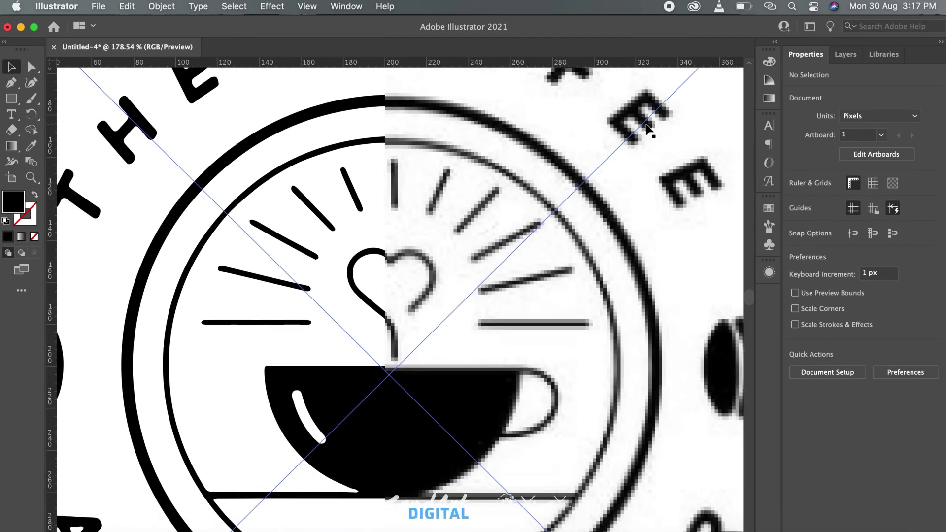
{"action": "scroll", "coordinate": [650, 130], "scroll_direction": "down", "scroll_amount": 8}
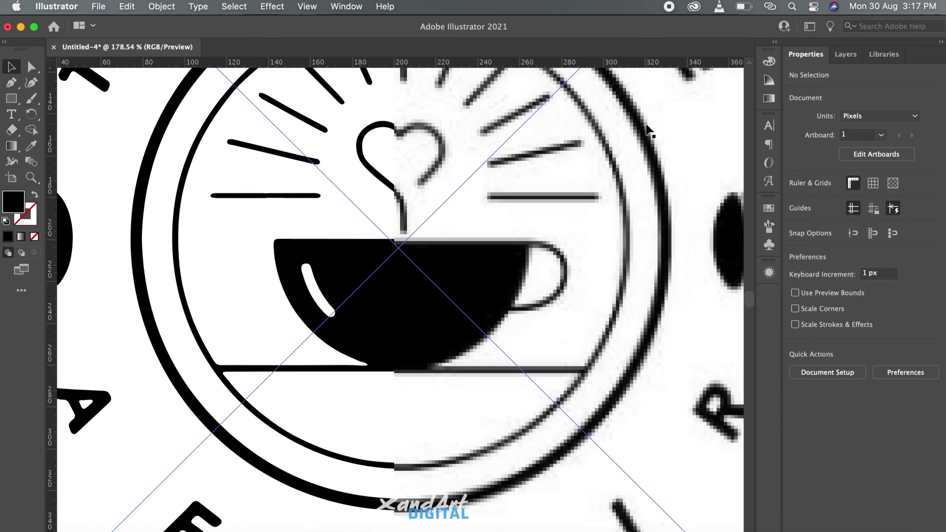
{"action": "scroll", "coordinate": [649, 130], "scroll_direction": "down", "scroll_amount": 4}
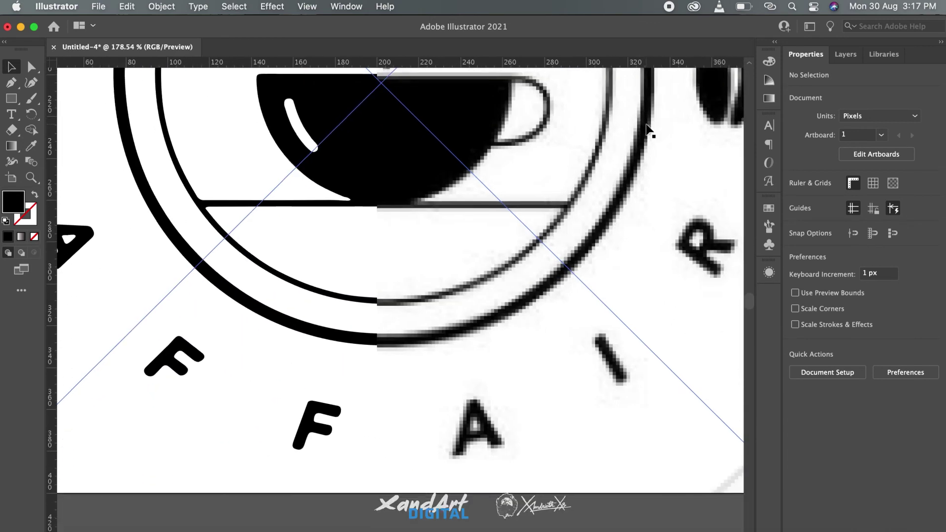